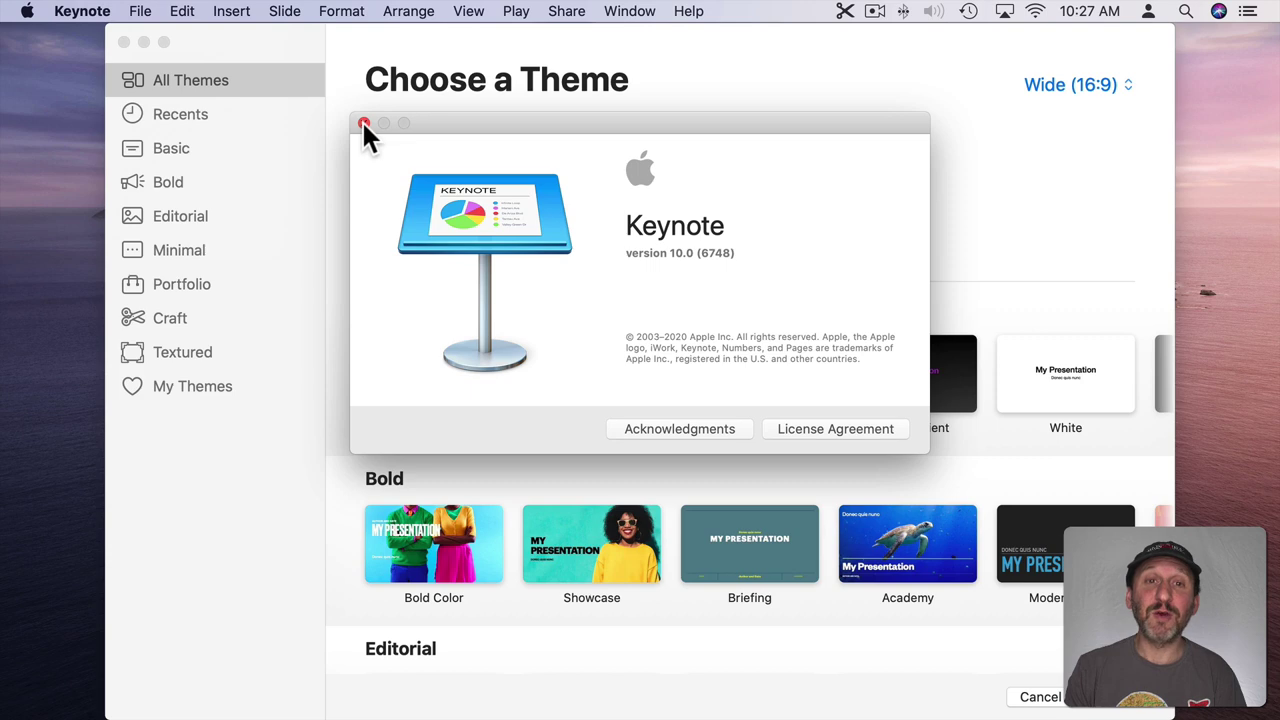
Create a presentation with the Basic Black theme and delete all placeholder text boxes from the title slide
{"action": "left_click", "coordinate": [362, 120]}
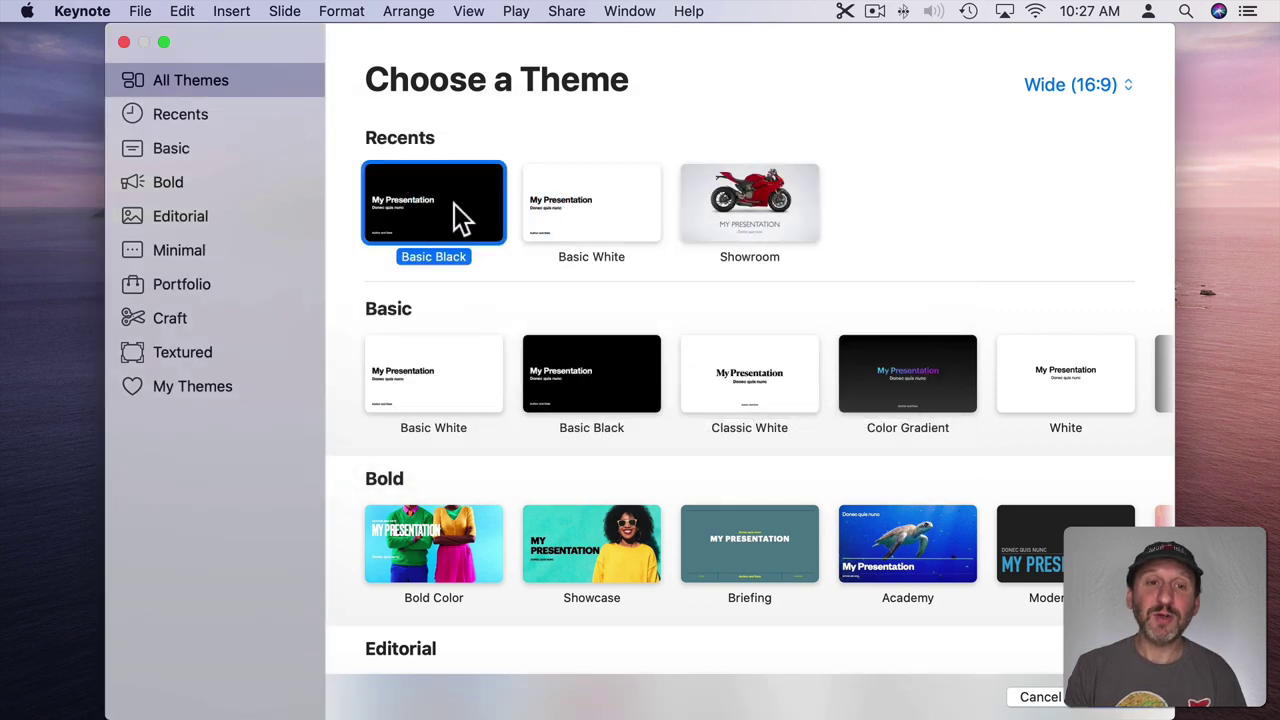
{"action": "double_click", "coordinate": [454, 204]}
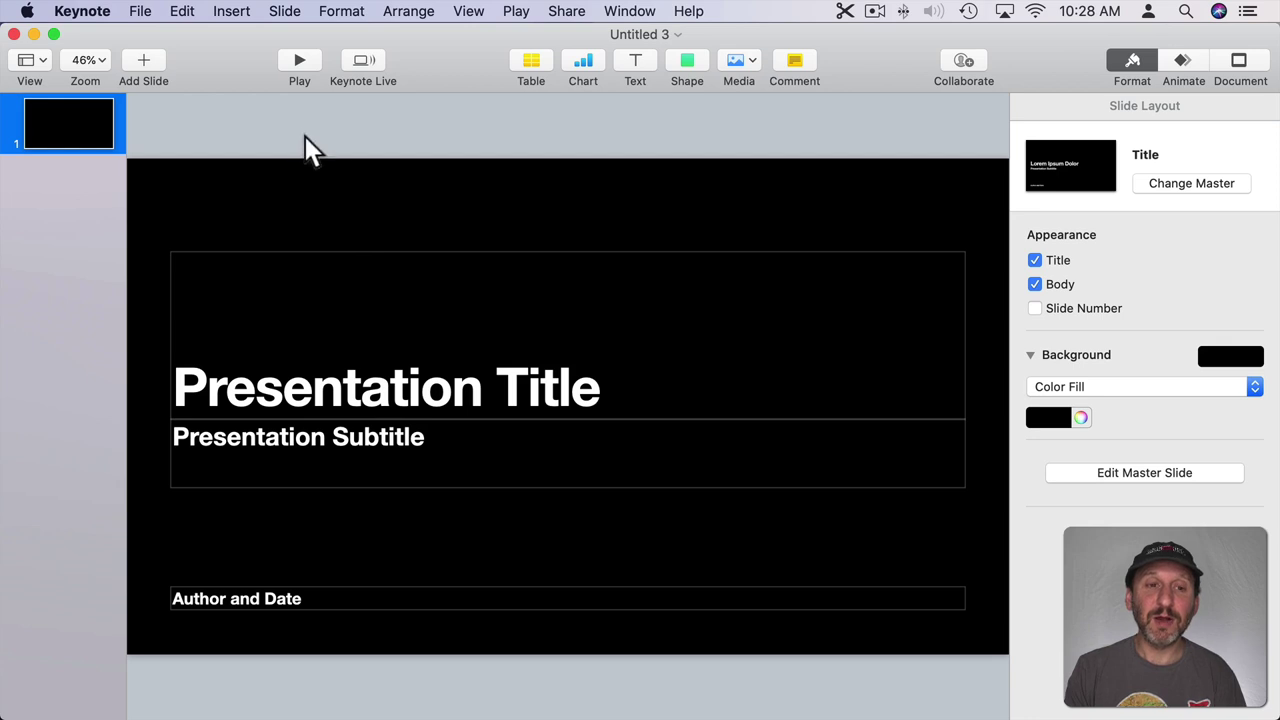
{"action": "left_click_drag", "start_coordinate": [305, 136], "coordinate": [490, 686]}
{"action": "key", "text": "BackSpace"}
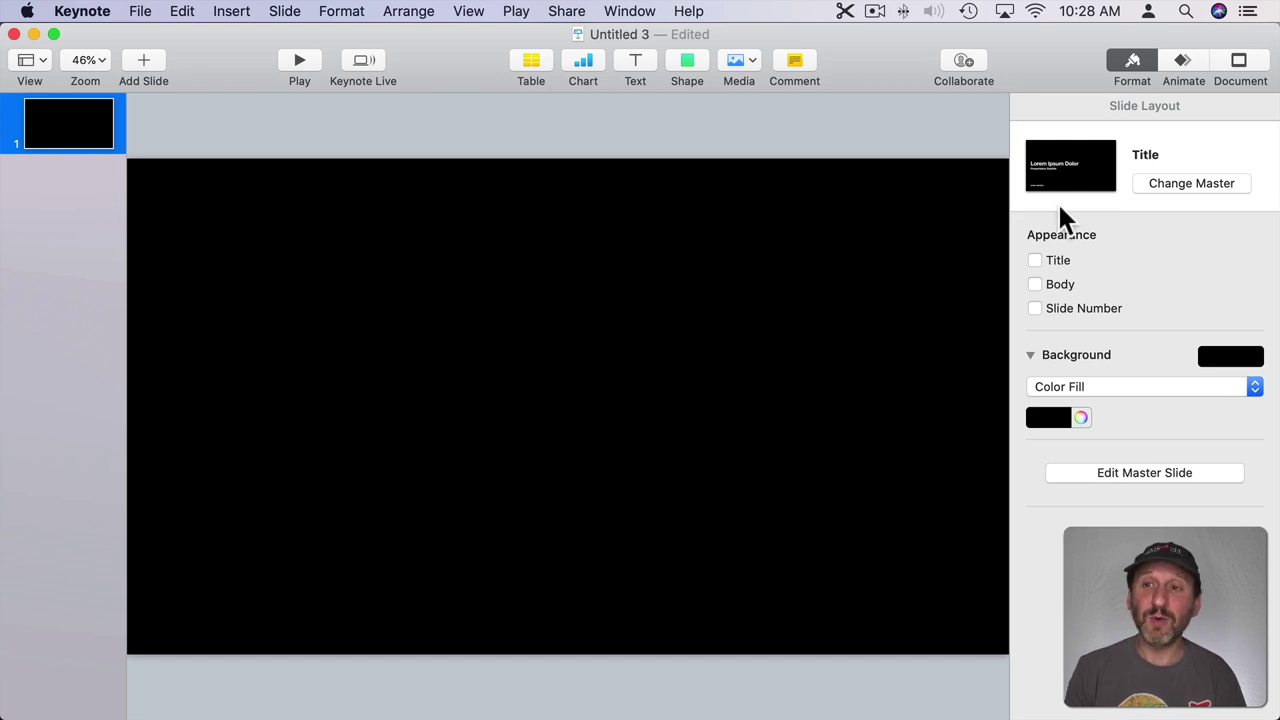
Make the slide square with a custom slide size of 1080 by 1080 points
{"action": "left_click", "coordinate": [1238, 62]}
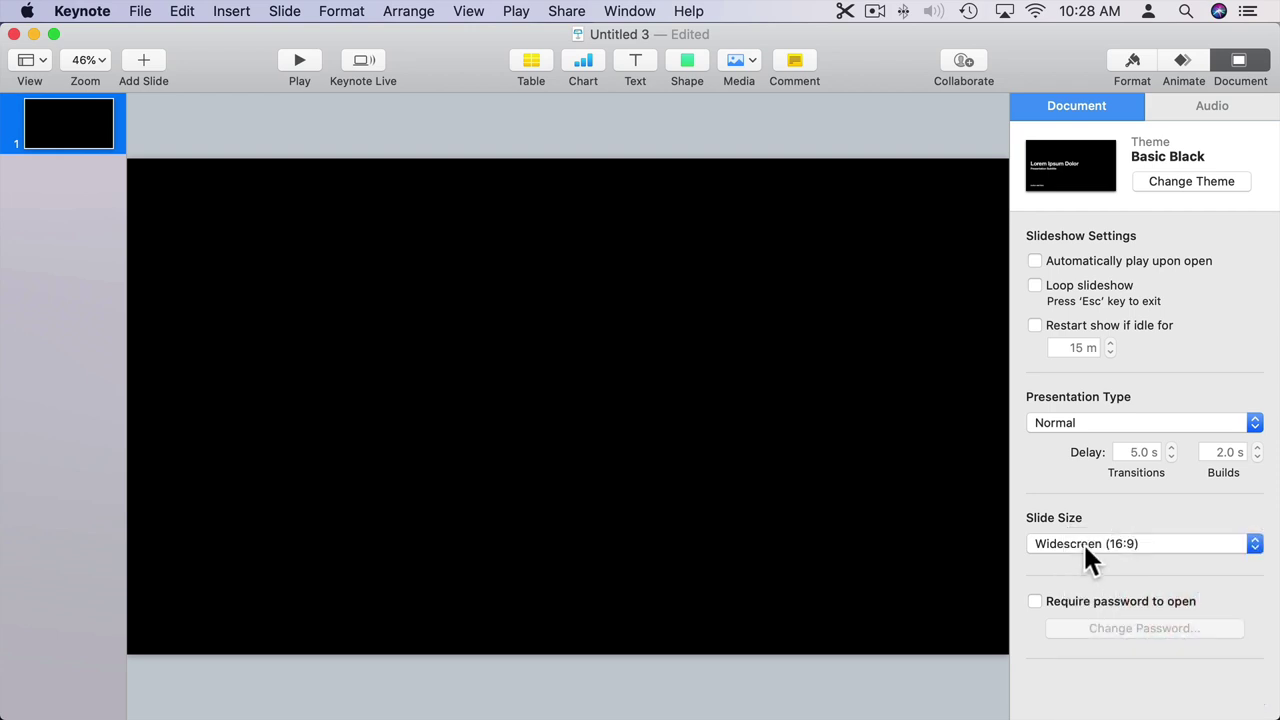
{"action": "left_click", "coordinate": [1083, 541]}
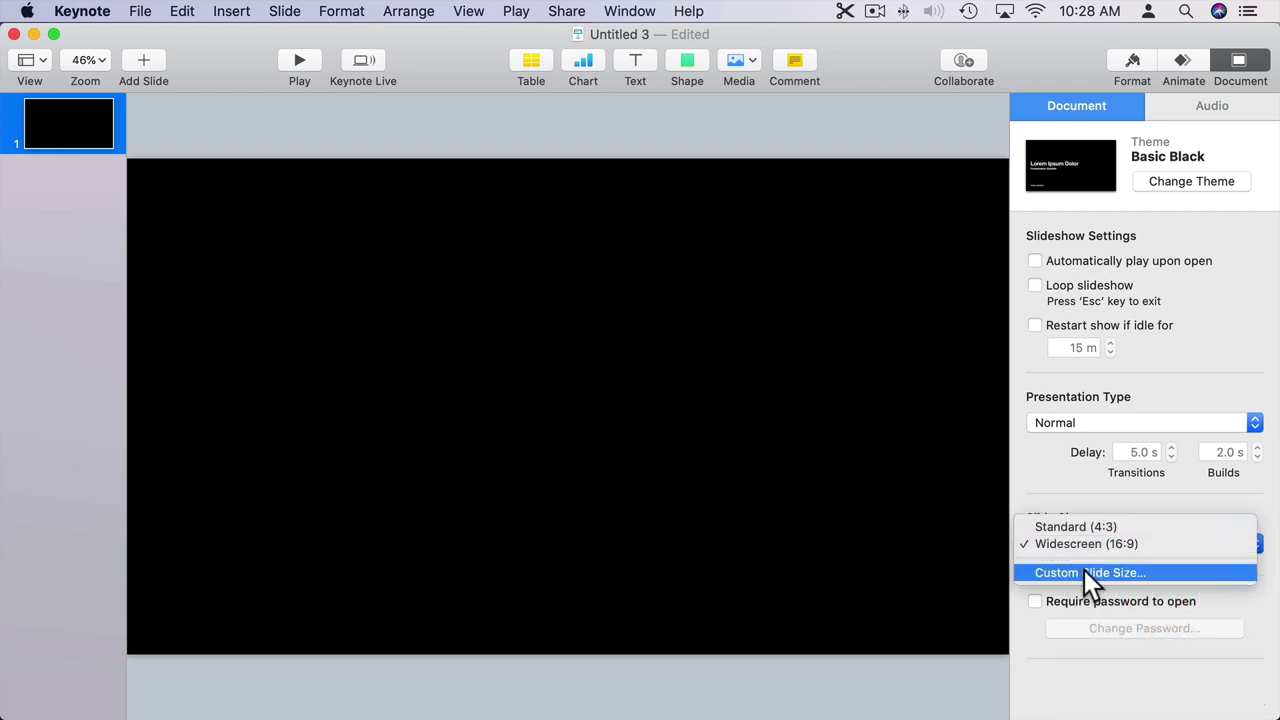
{"action": "left_click", "coordinate": [1084, 576]}
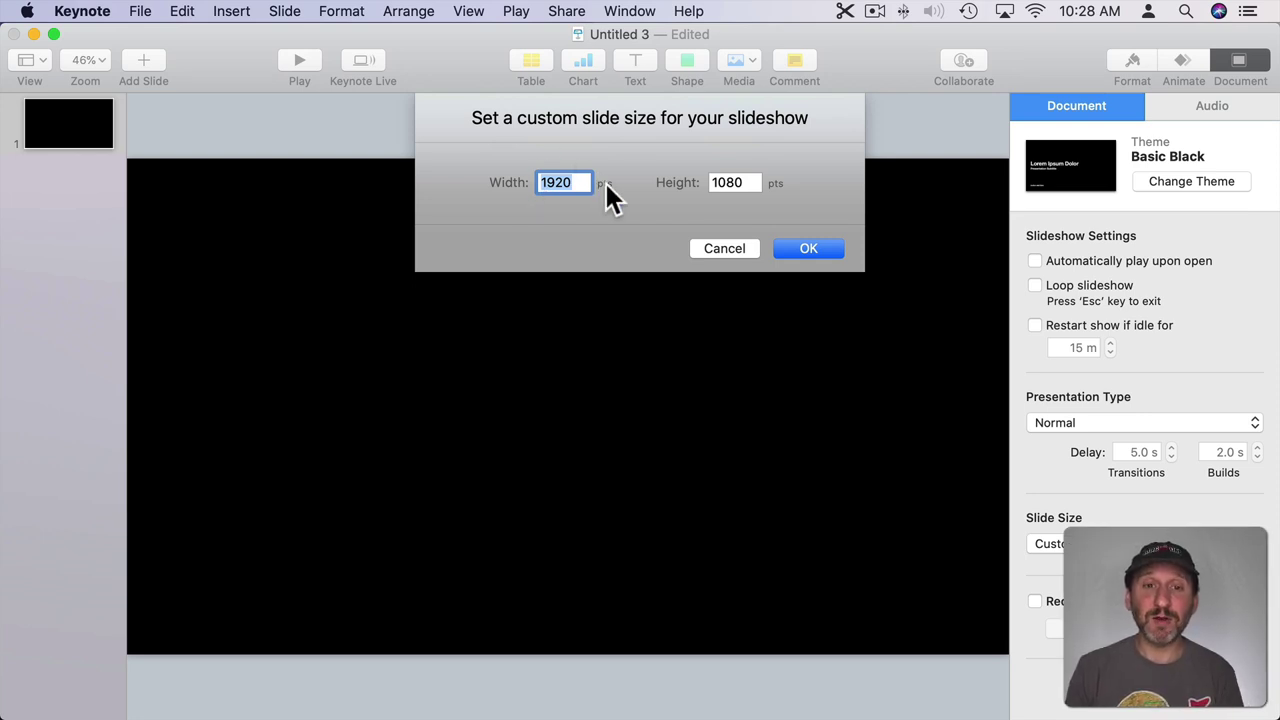
{"action": "key", "text": "super"}
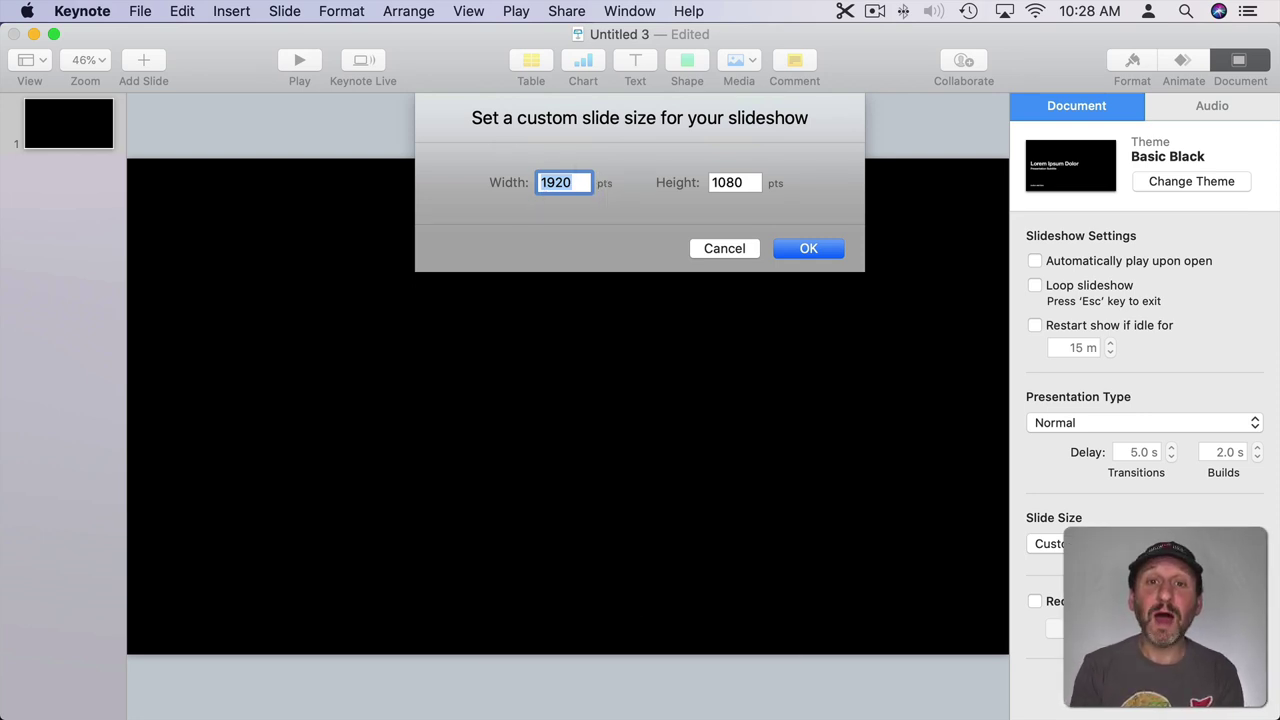
{"action": "type", "text": "1080"}
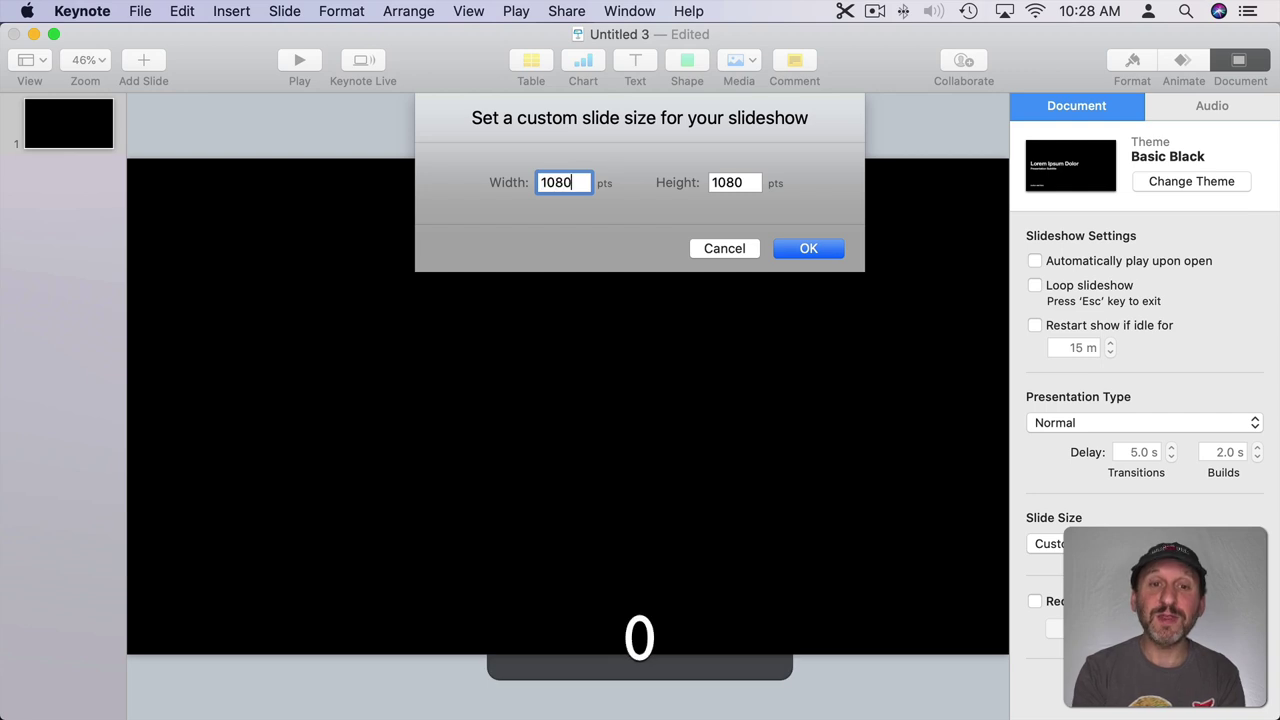
{"action": "key", "text": "Return"}
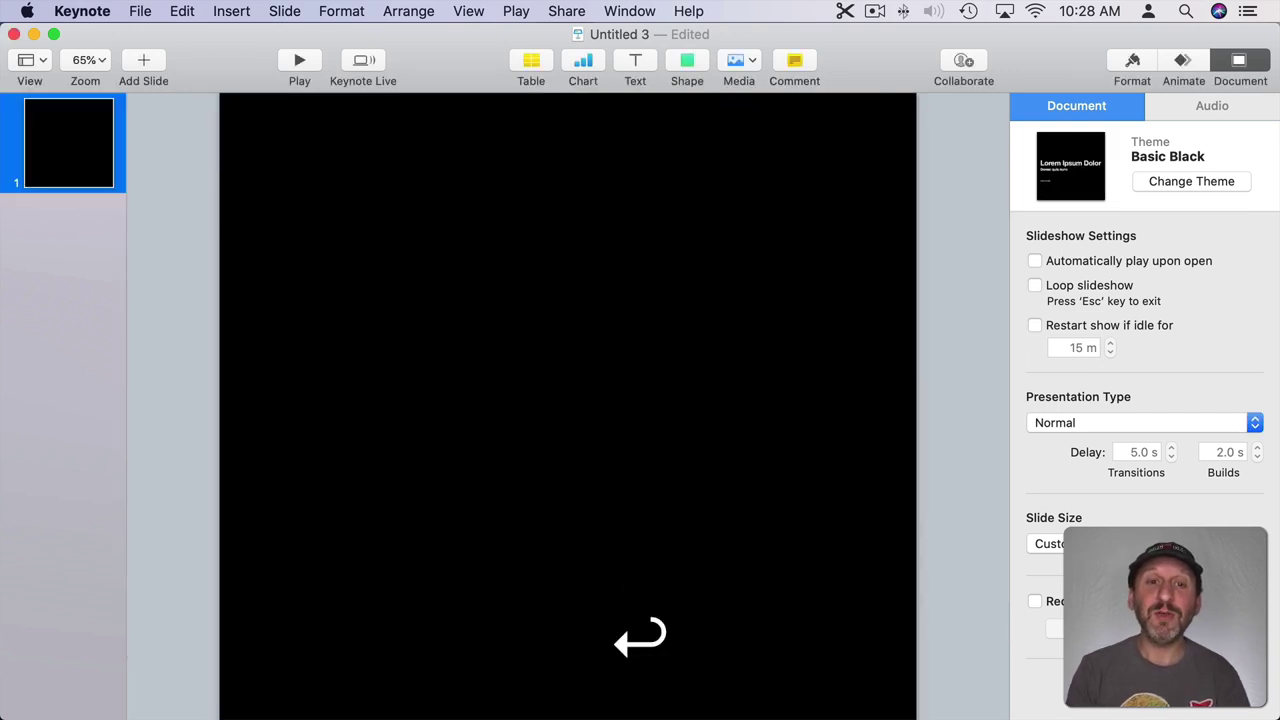
Add the forest video to the square slide and align its sides with the slide's edges
{"action": "left_click", "coordinate": [88, 60]}
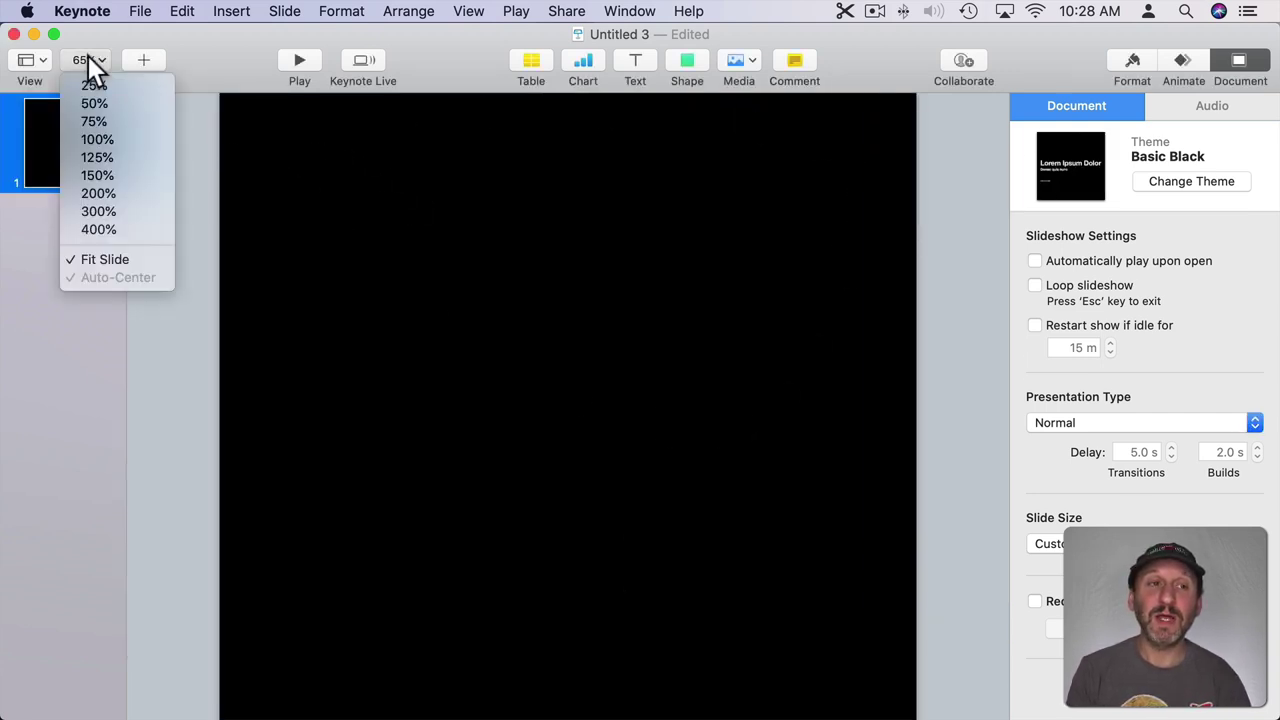
{"action": "left_click", "coordinate": [102, 104]}
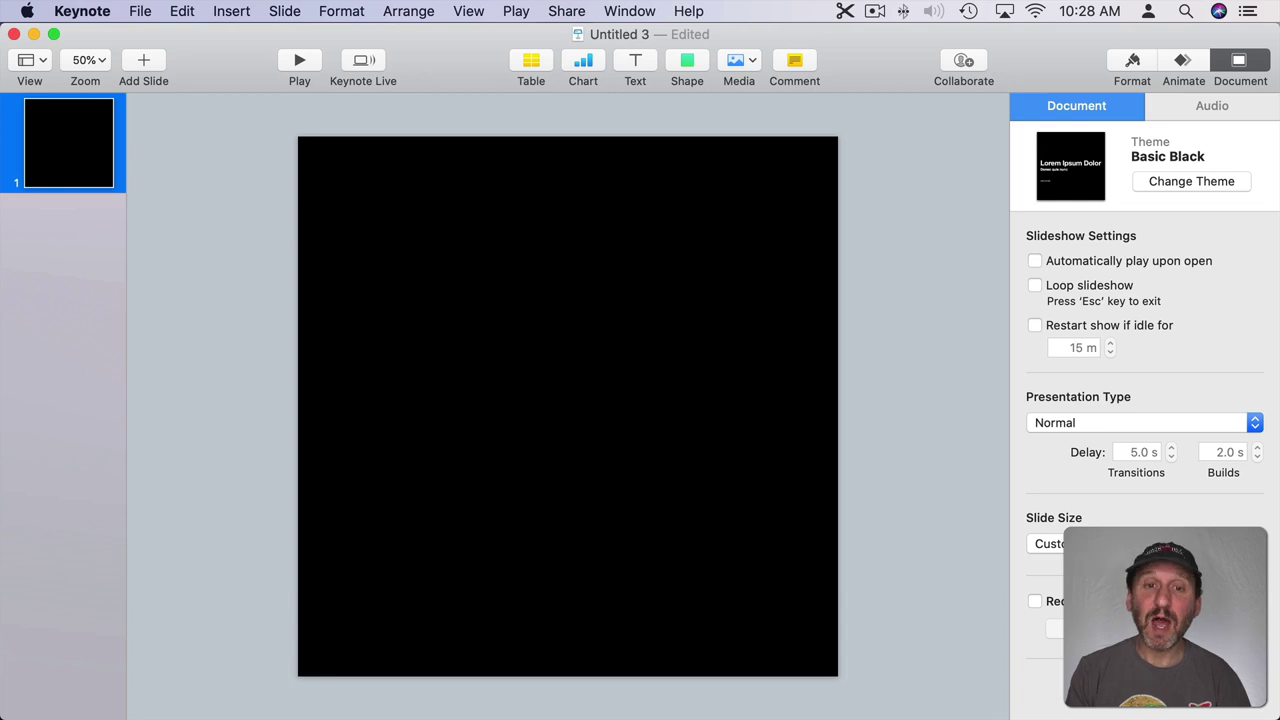
{"action": "left_click_drag", "start_coordinate": [2, 158], "coordinate": [562, 374]}
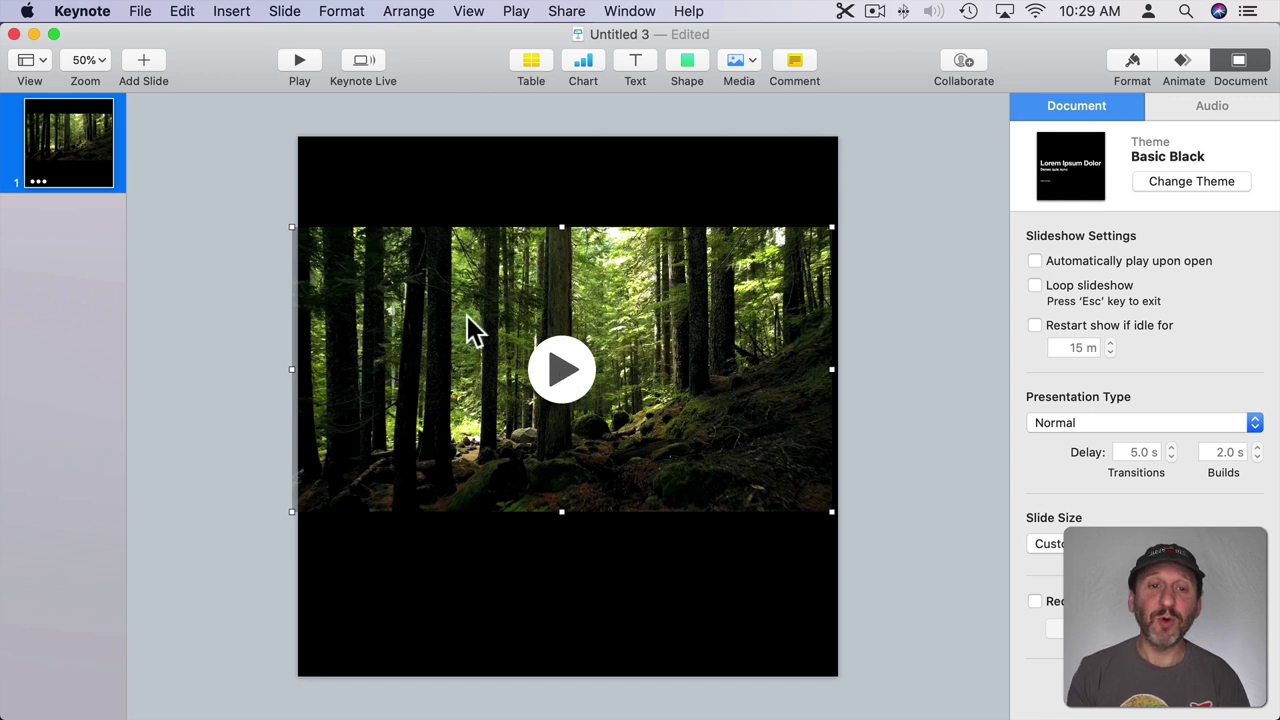
{"action": "left_click_drag", "start_coordinate": [453, 313], "coordinate": [463, 319]}
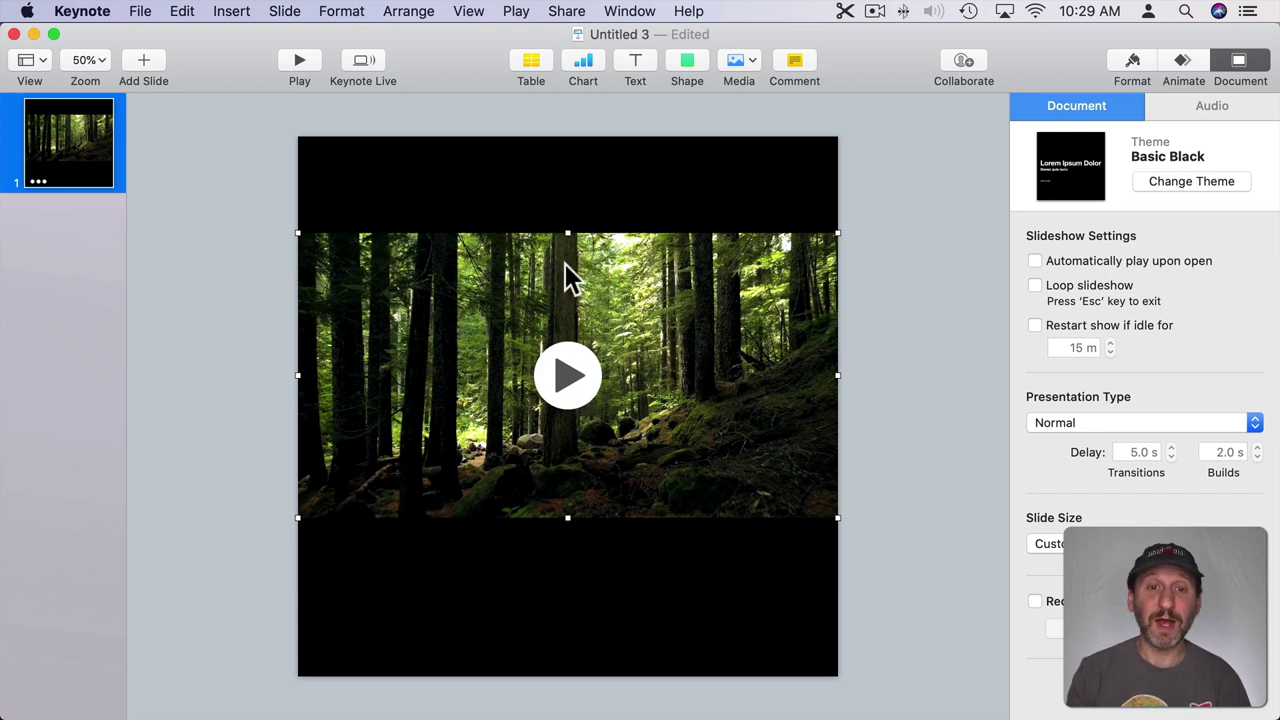
Enlarge the forest video to fill the slide's full height, keeping it horizontally centered with the sides cropped off
{"action": "left_click_drag", "start_coordinate": [568, 232], "coordinate": [568, 136]}
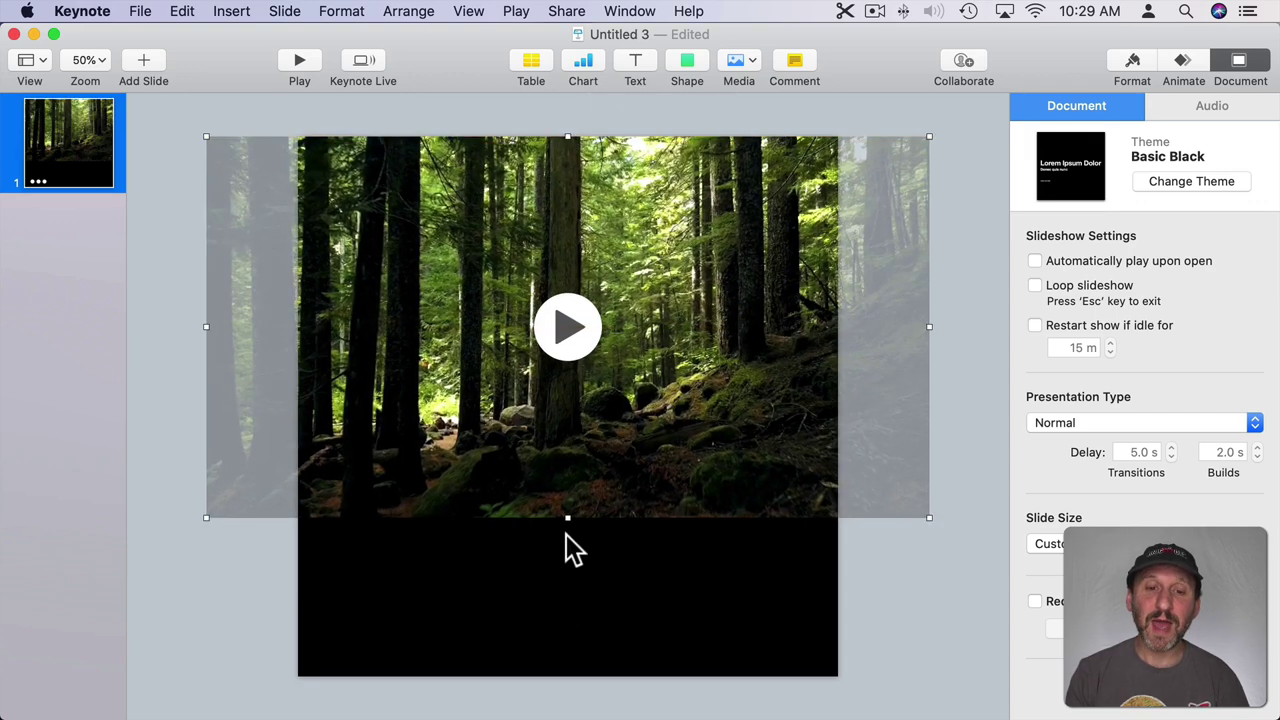
{"action": "left_click_drag", "start_coordinate": [568, 517], "coordinate": [554, 678]}
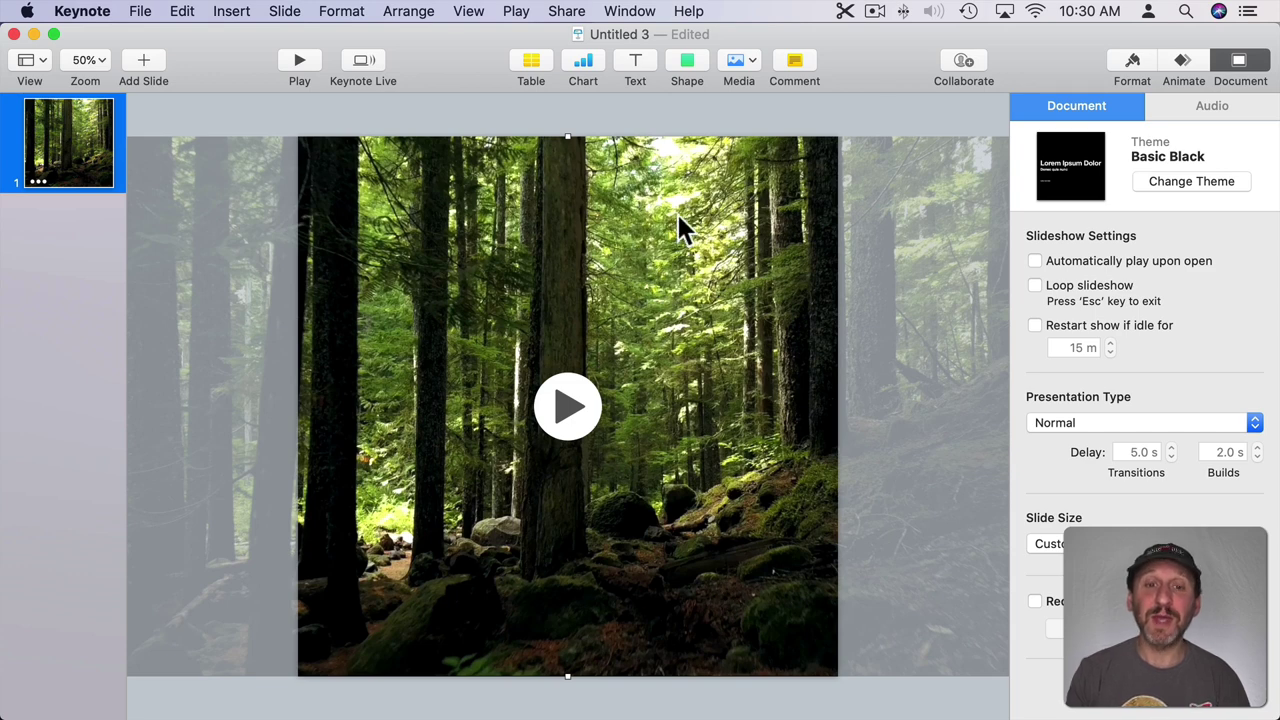
{"action": "left_click_drag", "start_coordinate": [462, 277], "coordinate": [768, 300]}
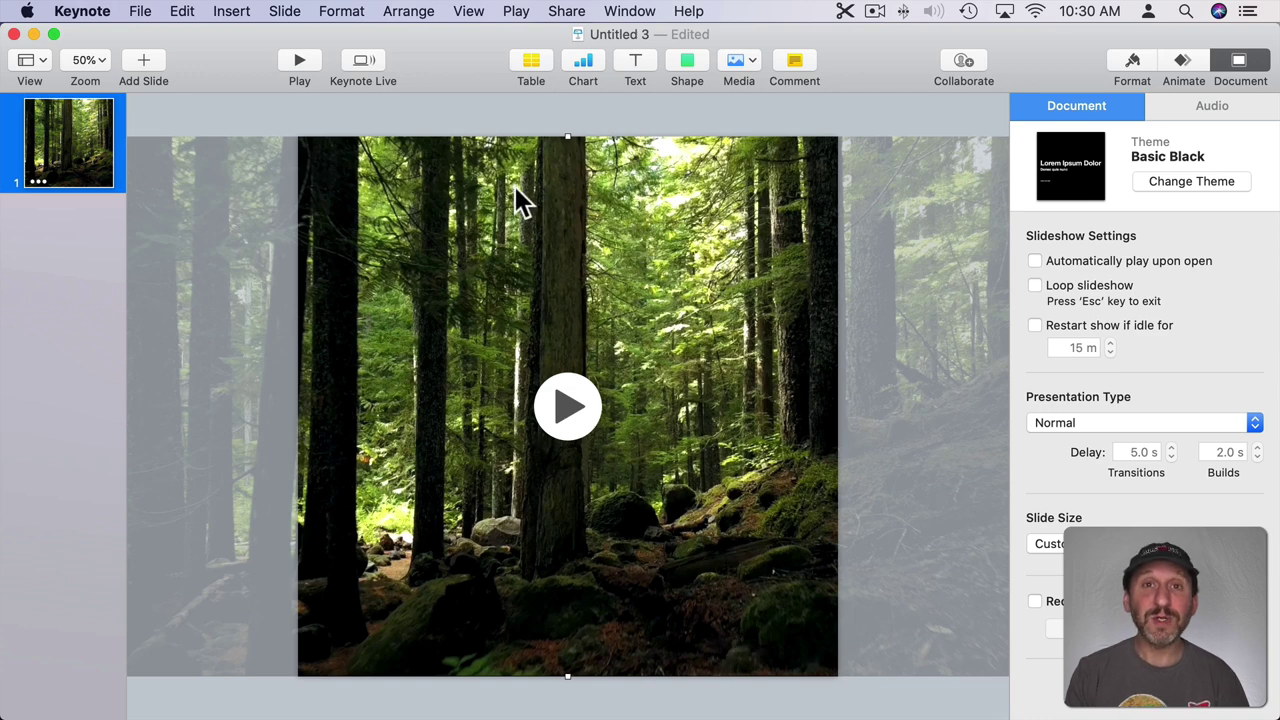
Export the presentation as a self-playing 1080p movie named Untitled 3.m4v, going to the next slide after 0 seconds
{"action": "left_click", "coordinate": [145, 12]}
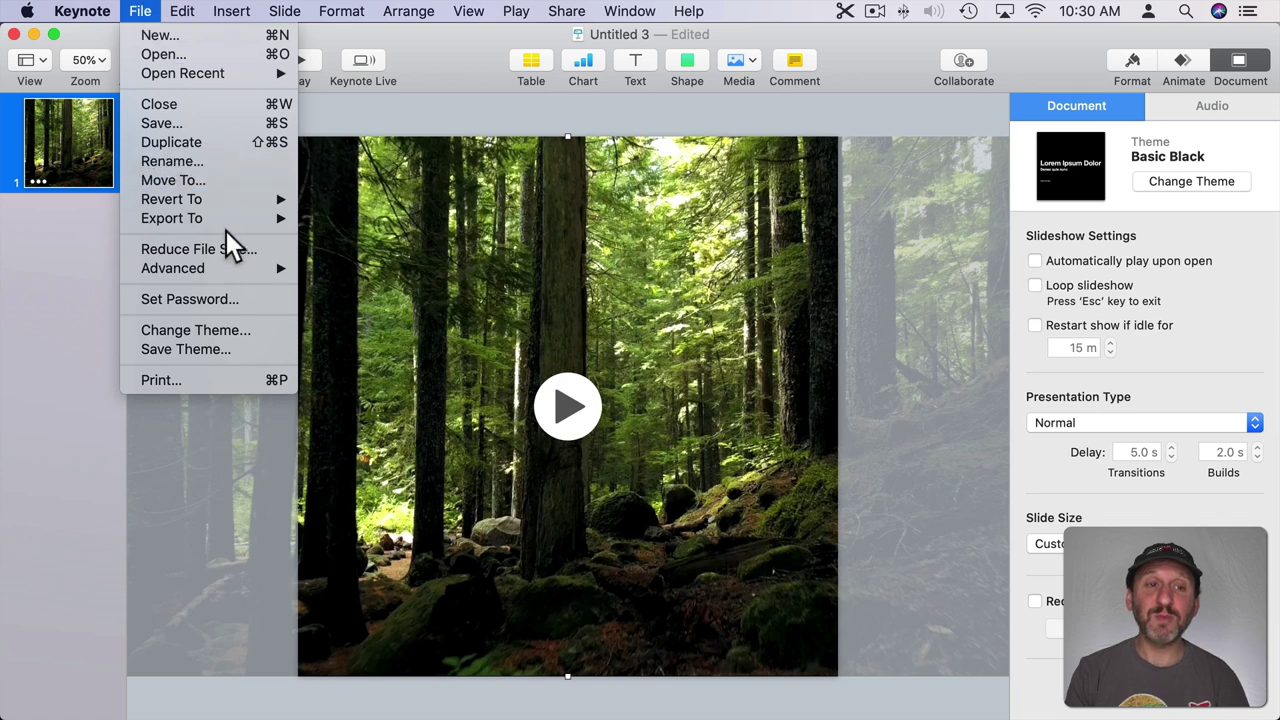
{"action": "mouse_move", "coordinate": [226, 226]}
{"action": "left_click", "coordinate": [335, 256]}
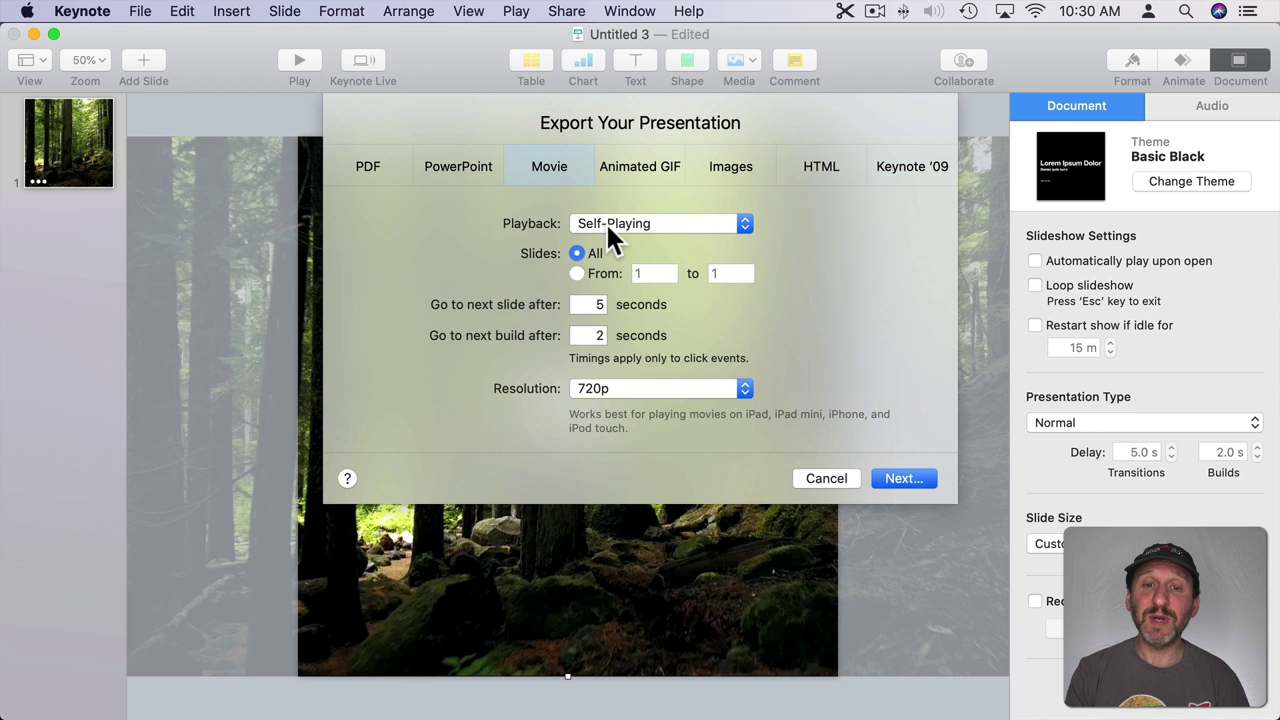
{"action": "double_click", "coordinate": [587, 304]}
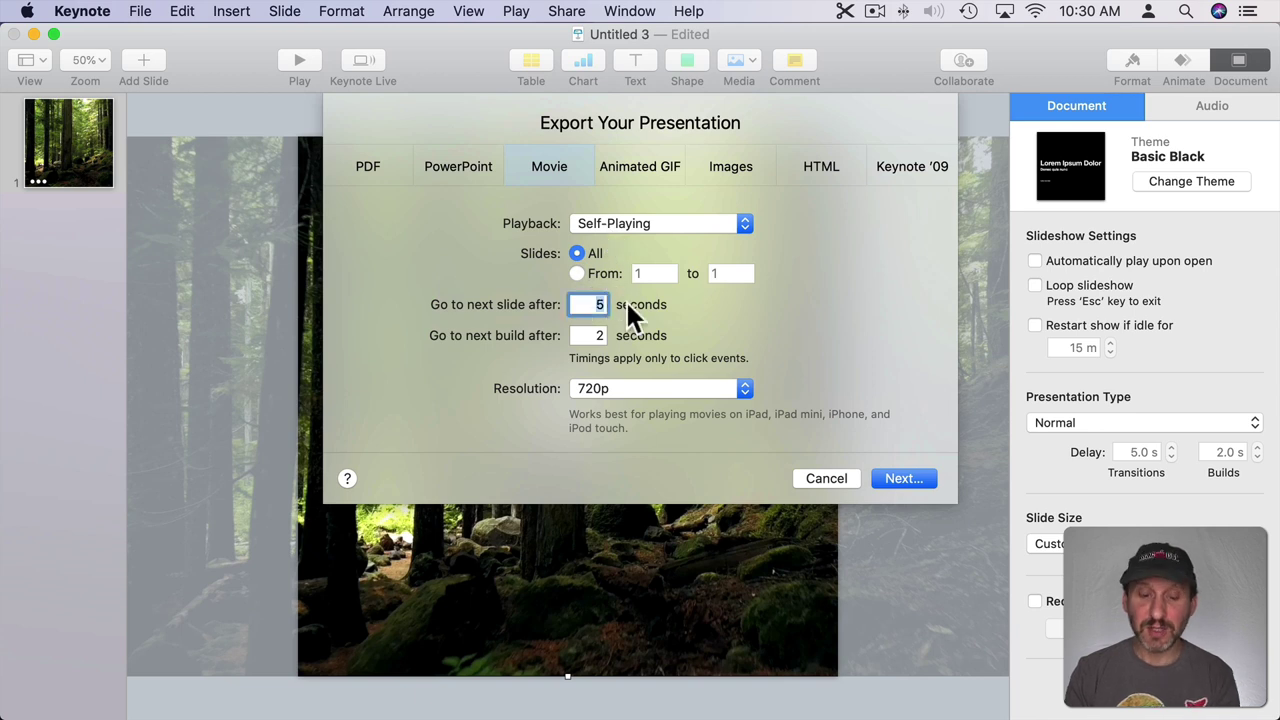
{"action": "type", "text": "0"}
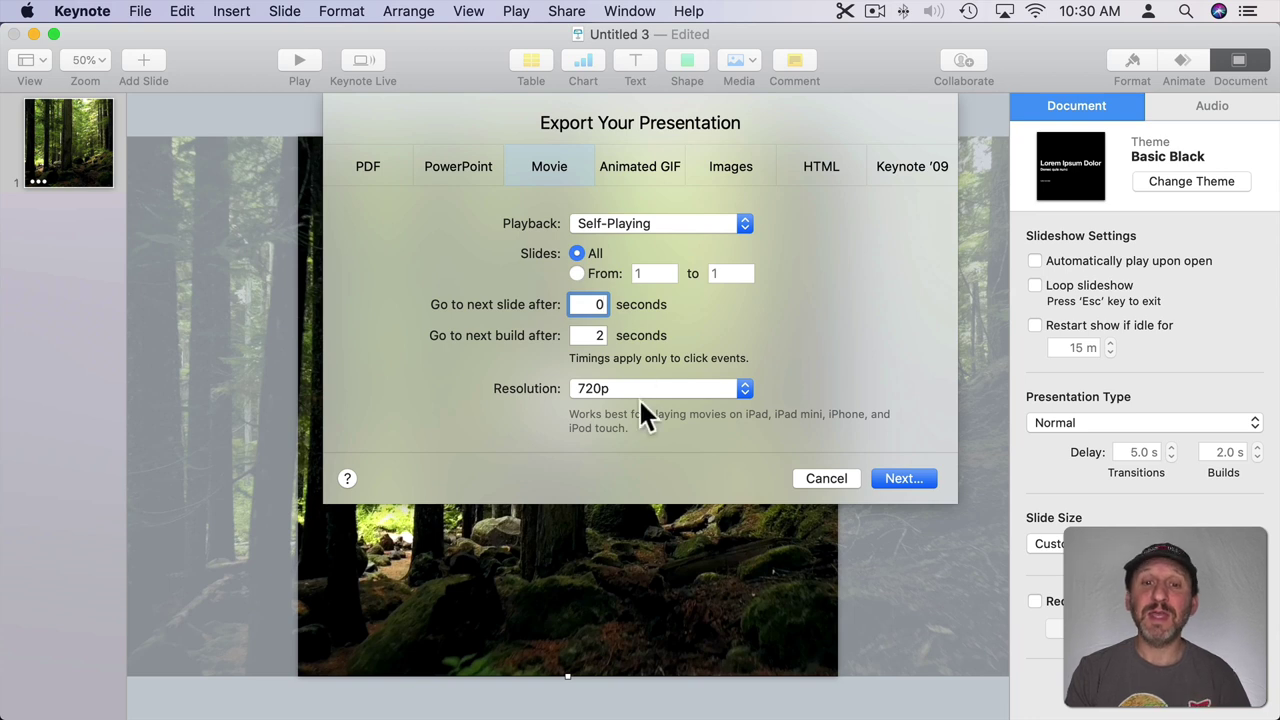
{"action": "left_click", "coordinate": [606, 387]}
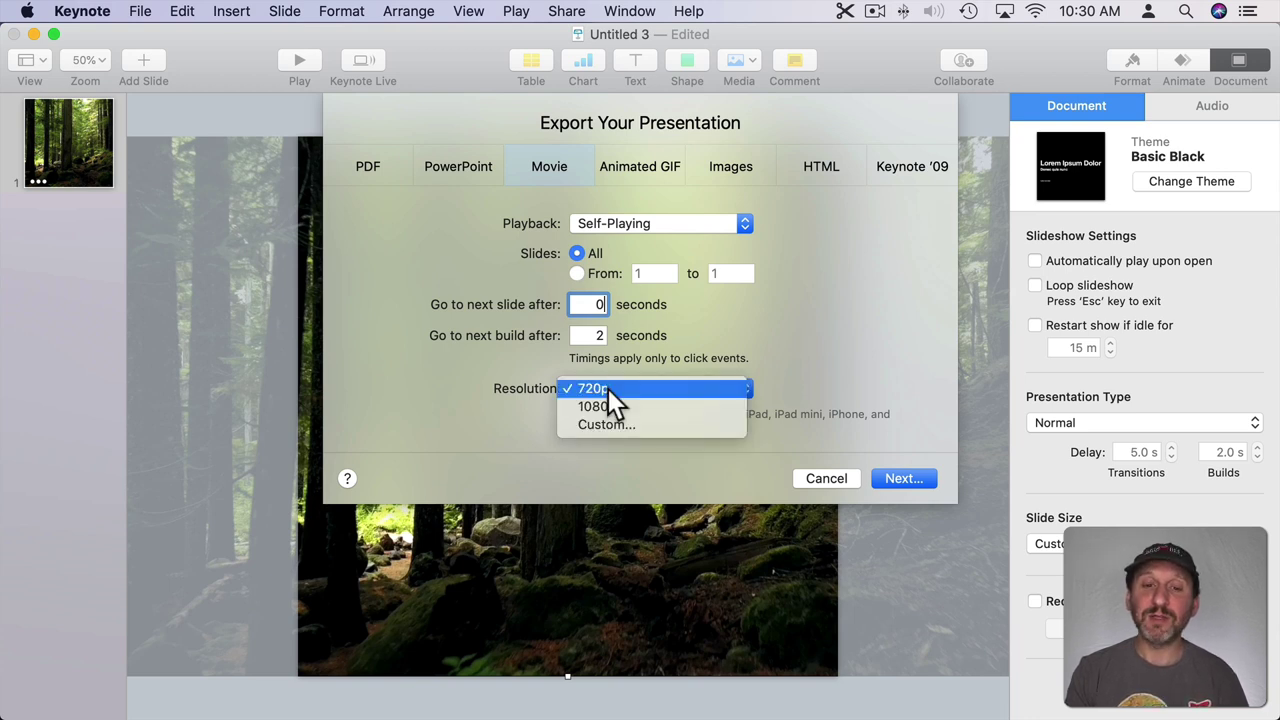
{"action": "left_click", "coordinate": [615, 406]}
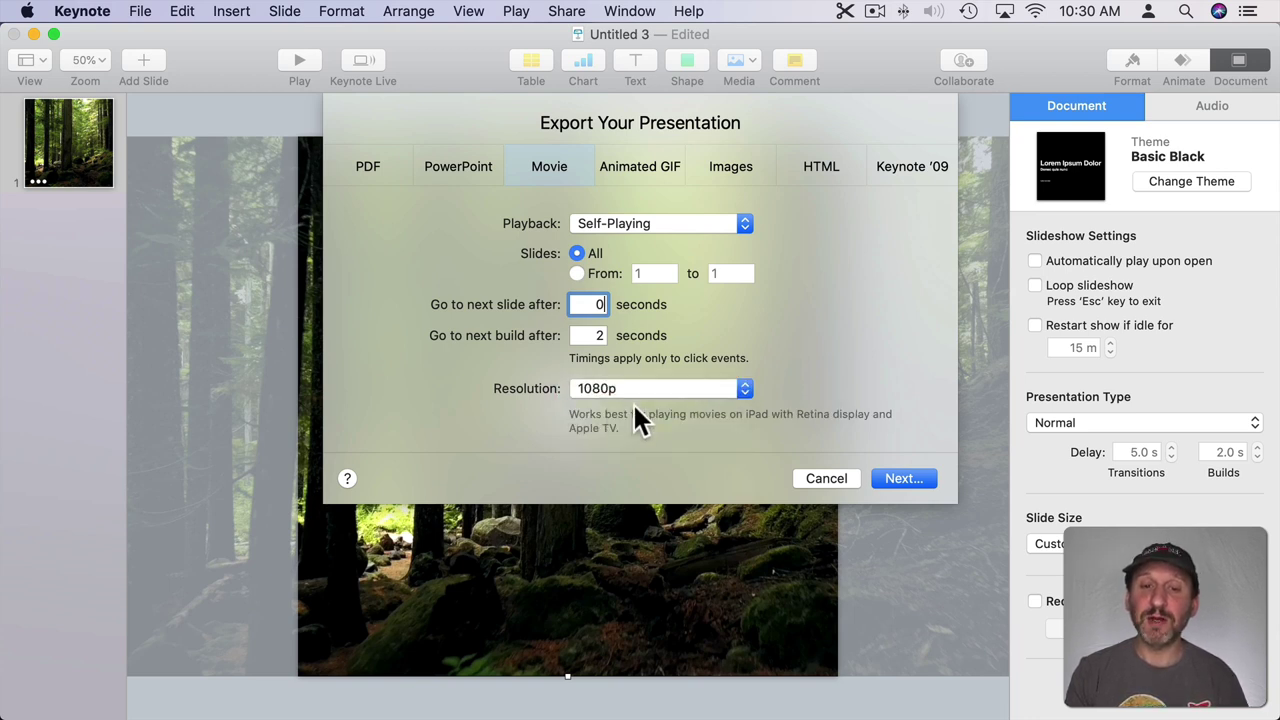
{"action": "left_click", "coordinate": [904, 479]}
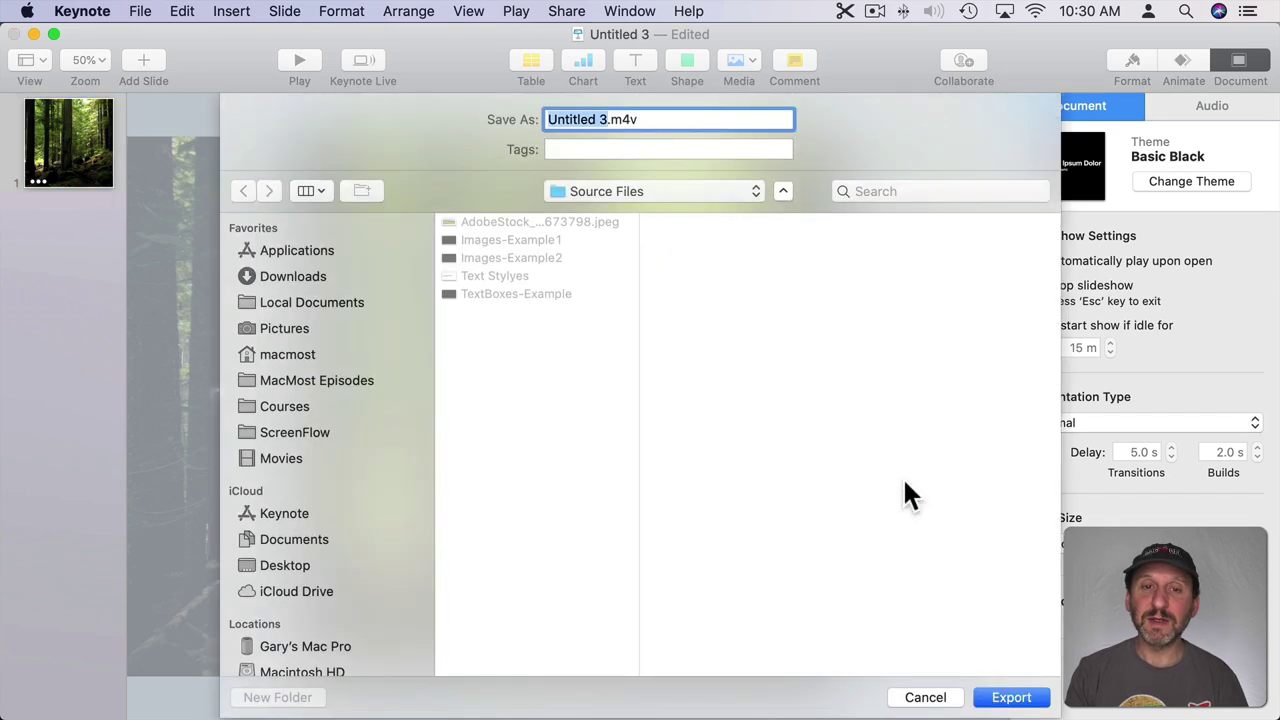
{"action": "left_click", "coordinate": [1000, 700]}
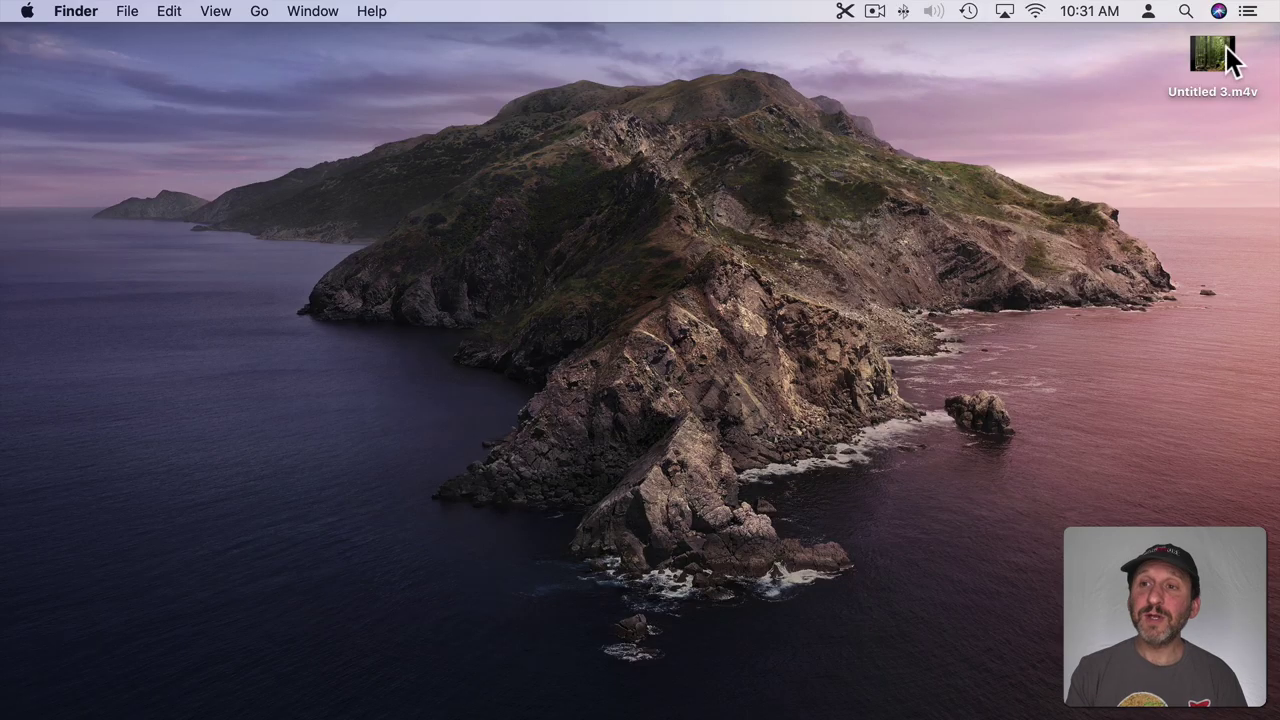
Open the exported Untitled 3.m4v from the desktop in QuickTime Player and check its square playback
{"action": "double_click", "coordinate": [1215, 52]}
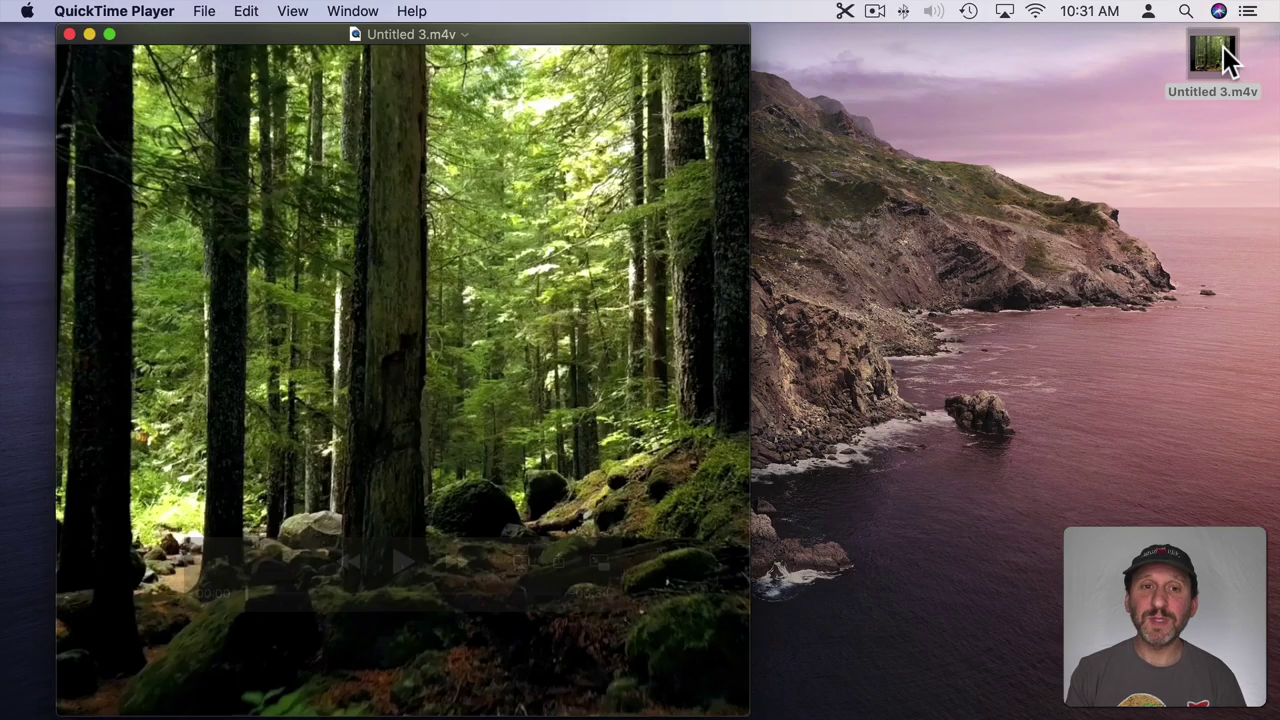
{"action": "left_click_drag", "start_coordinate": [574, 26], "coordinate": [704, 24]}
{"action": "left_click_drag", "start_coordinate": [378, 590], "coordinate": [460, 596]}
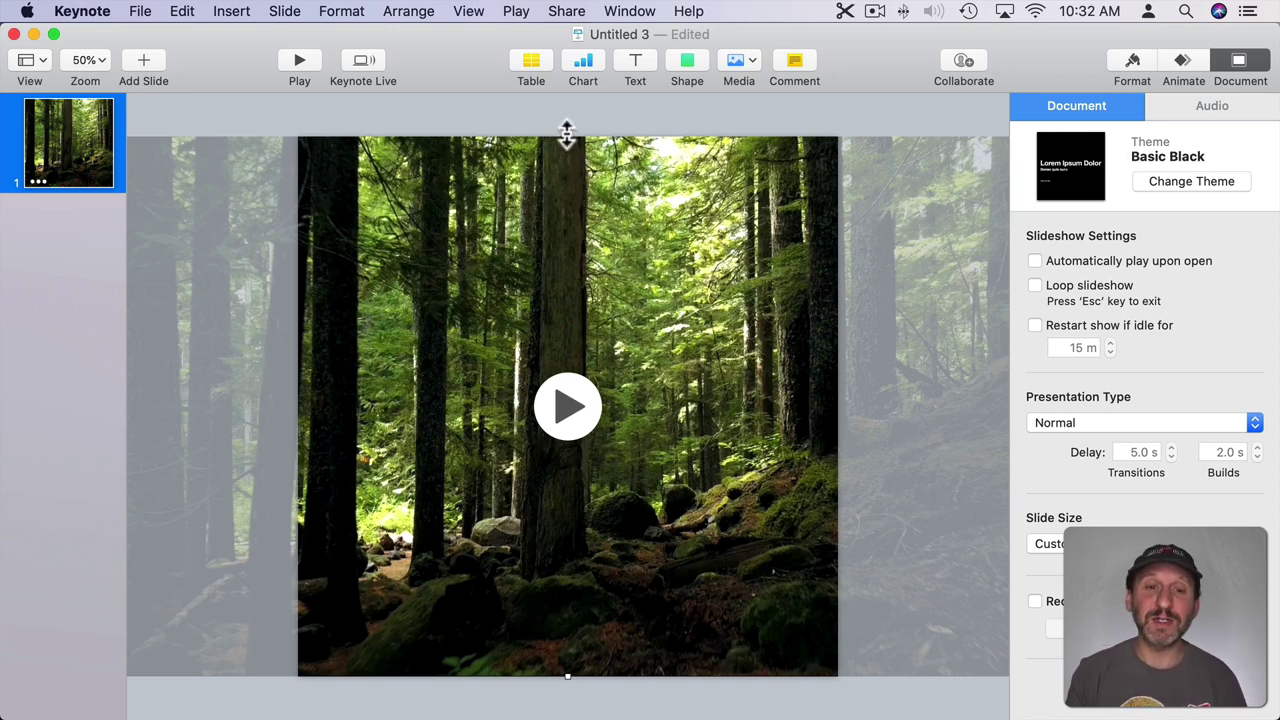
Back in Keynote, shrink the forest video to the slide's width and center it on the slide
{"action": "left_click_drag", "start_coordinate": [567, 133], "coordinate": [565, 345]}
{"action": "left_click_drag", "start_coordinate": [564, 360], "coordinate": [505, 330]}
{"action": "left_click_drag", "start_coordinate": [836, 405], "coordinate": [833, 403]}
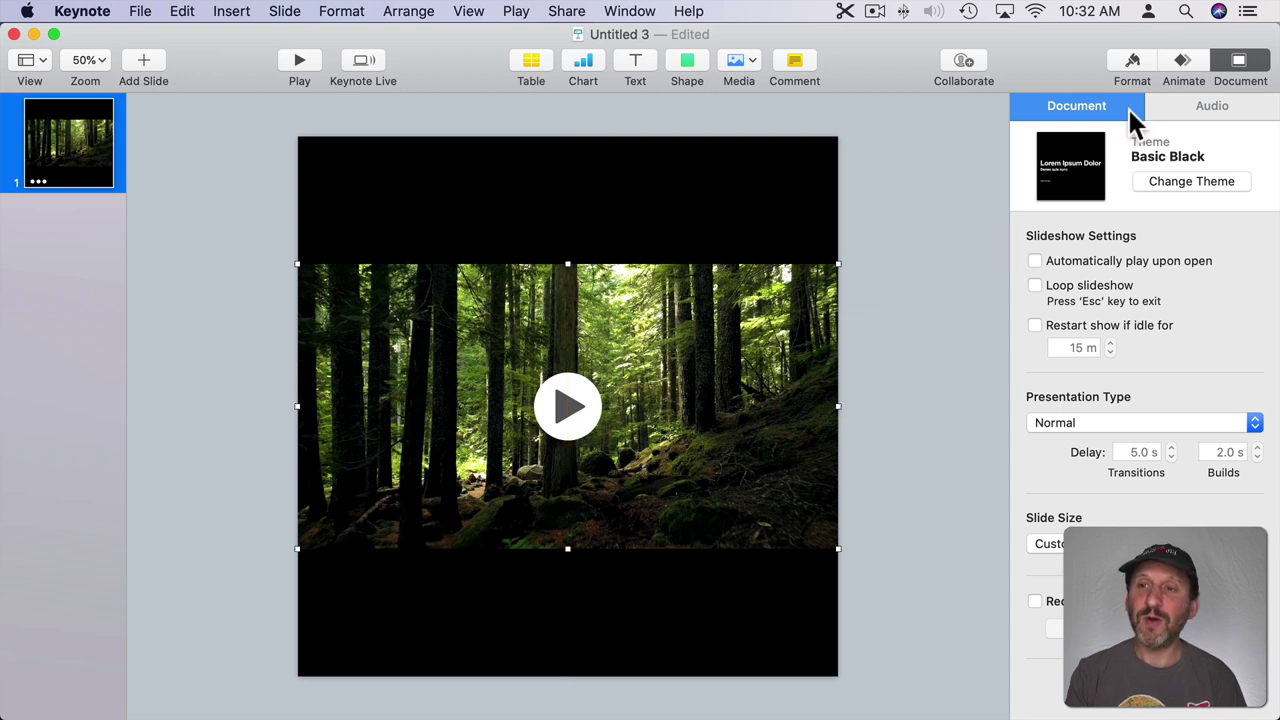
Add a text box reading "Wilderness is not a luxury but a necessity of the human spirit." in the black area above the video
{"action": "left_click", "coordinate": [638, 62]}
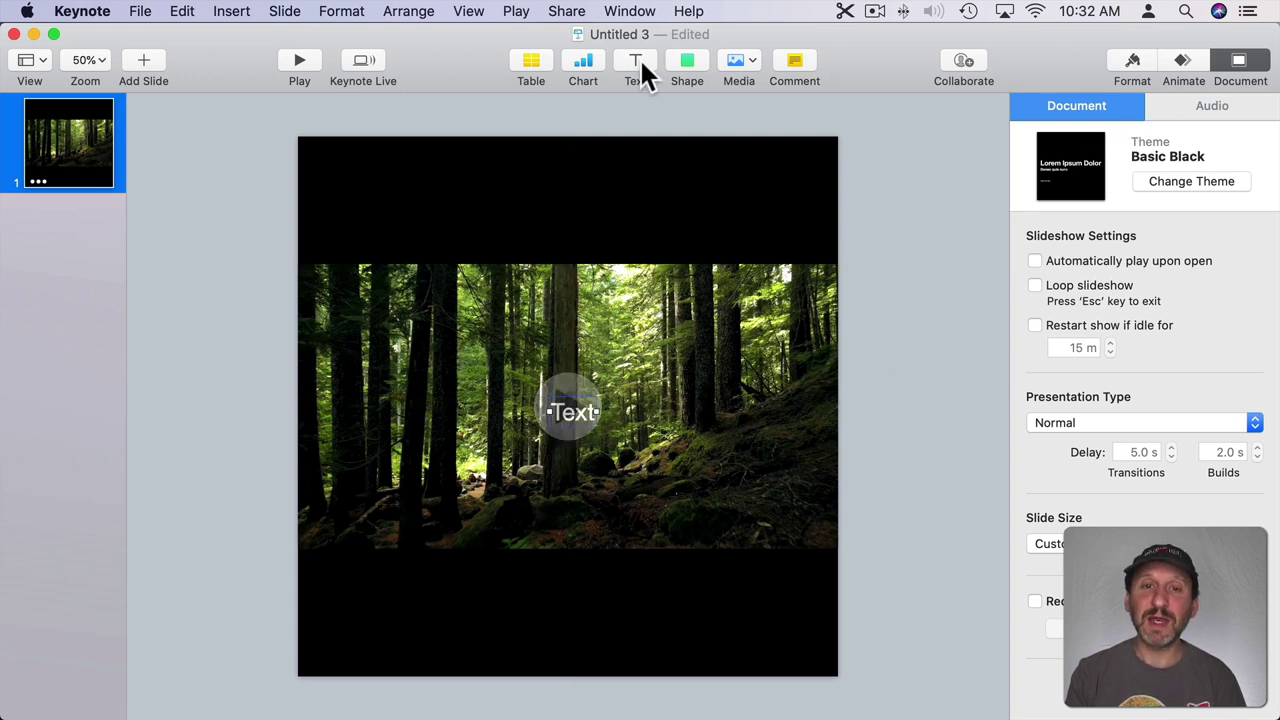
{"action": "type", "text": "Wilderness is not a luxury but a necessity of the human spirit."}
{"action": "left_click_drag", "start_coordinate": [577, 419], "coordinate": [460, 182]}
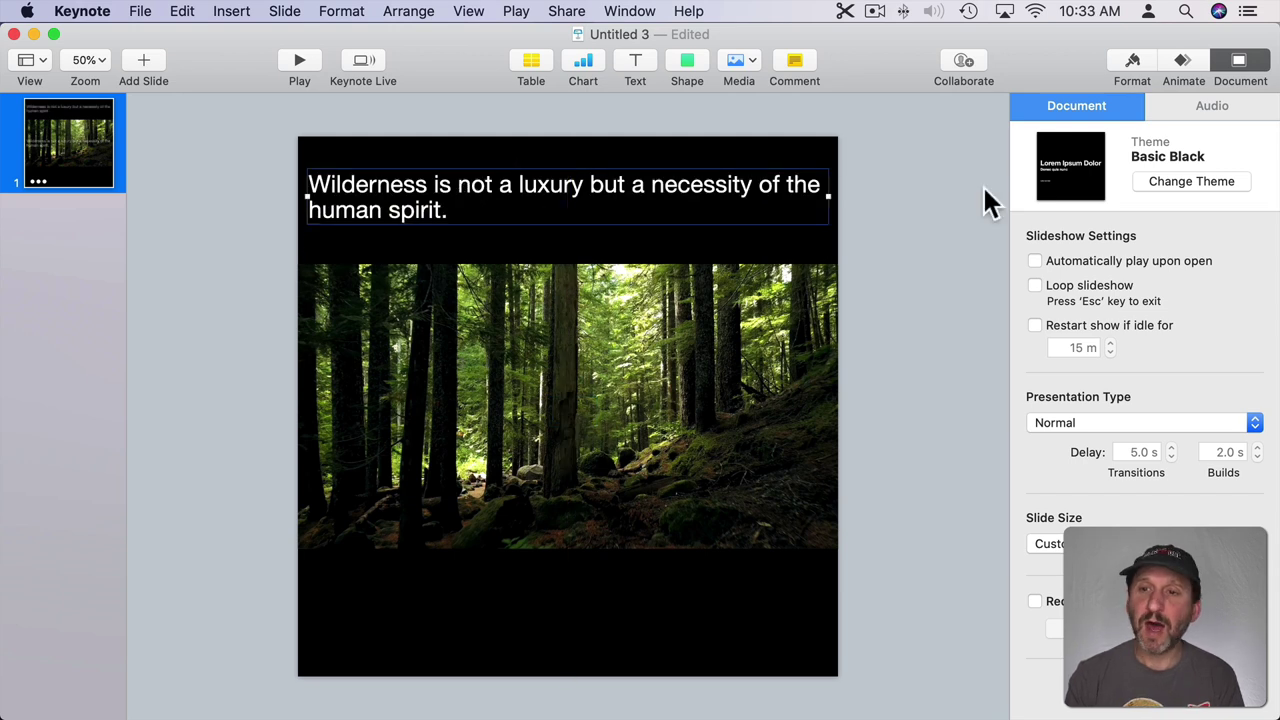
Set the quote's font to Goudy Old Style and center its text
{"action": "left_click", "coordinate": [1133, 62]}
{"action": "left_click", "coordinate": [1157, 101]}
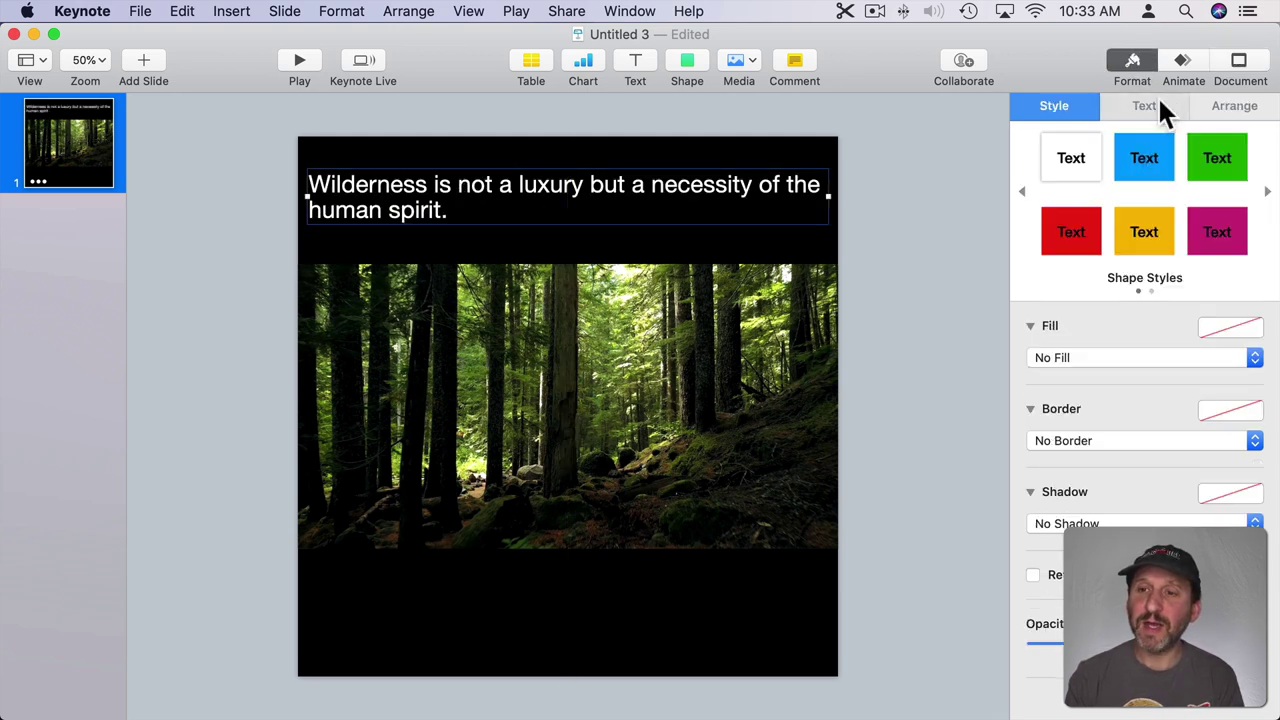
{"action": "left_click", "coordinate": [1128, 297]}
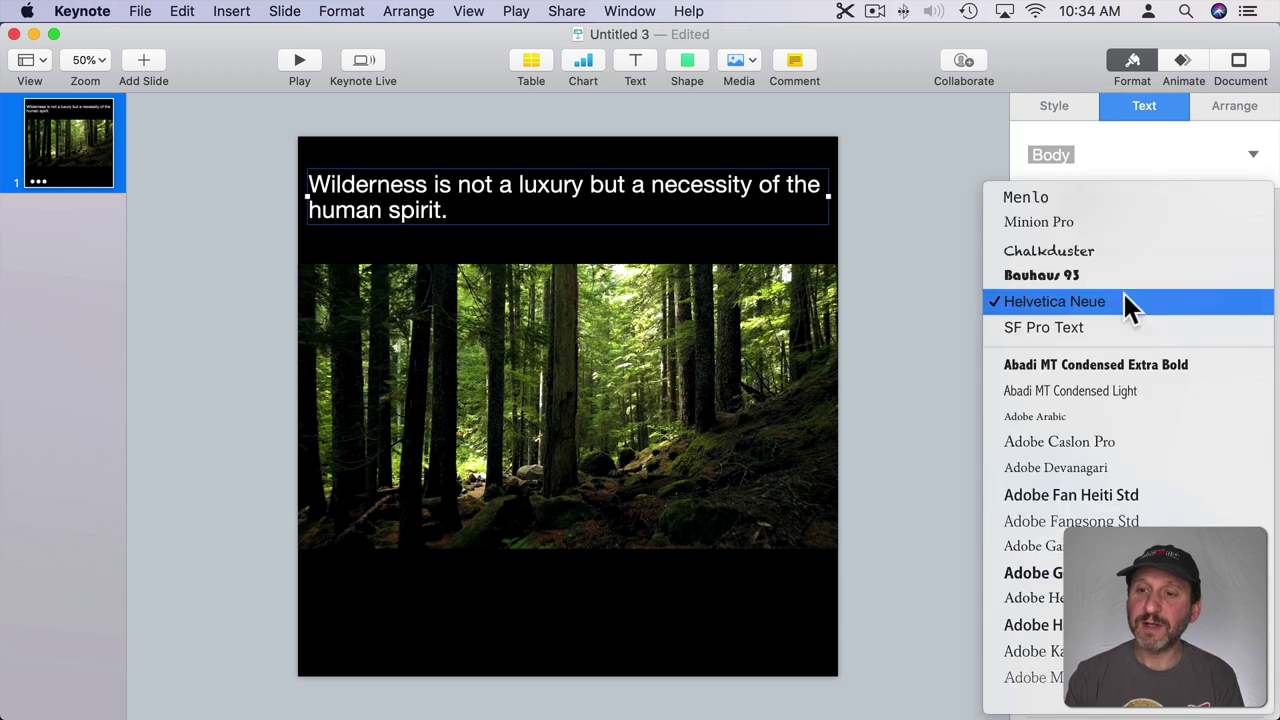
{"action": "left_click", "coordinate": [1123, 191]}
{"action": "left_click", "coordinate": [1115, 488]}
Increase the quote's font size to 74 pt
{"action": "left_click", "coordinate": [1257, 323]}
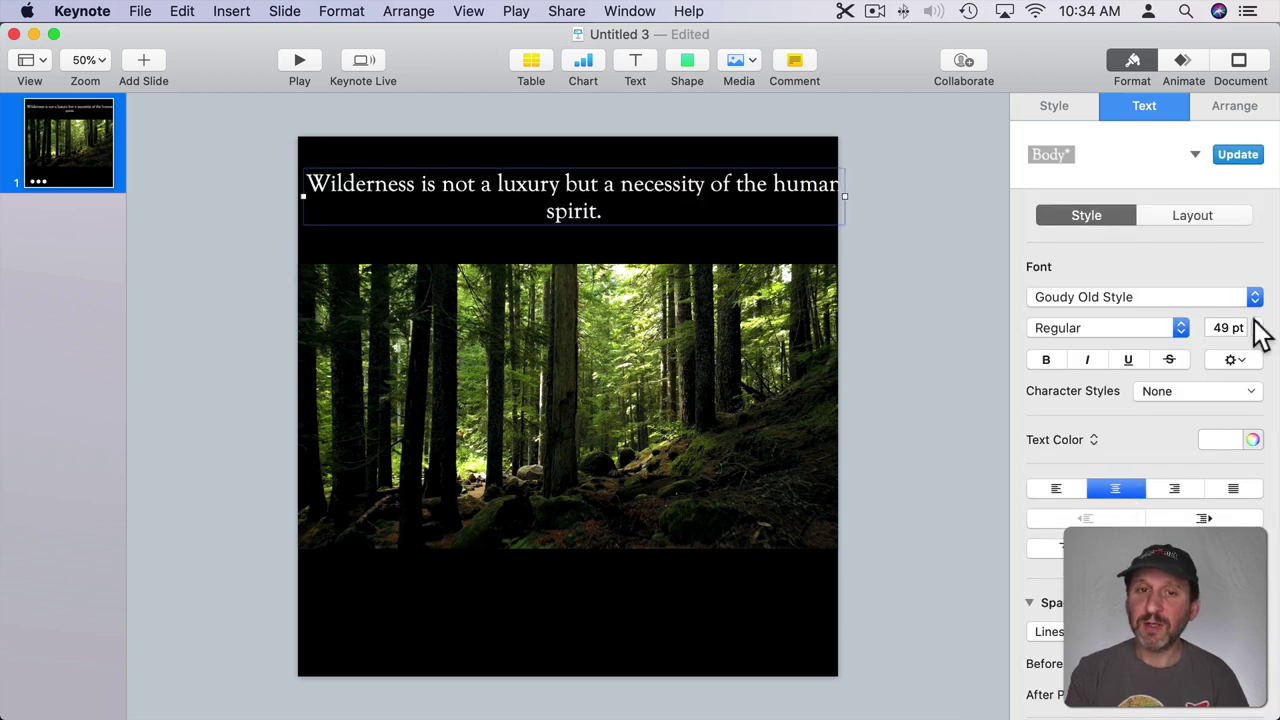
{"action": "left_click", "coordinate": [1257, 323]}
{"action": "left_click", "coordinate": [1257, 323]}
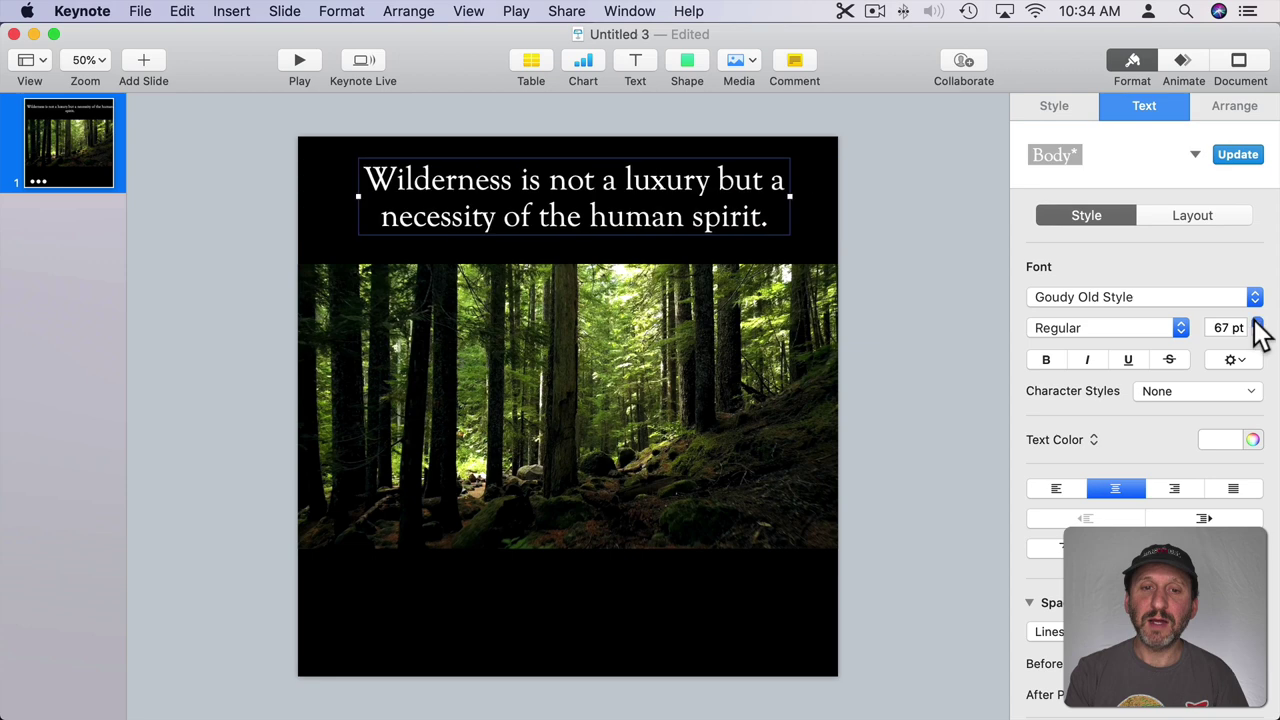
{"action": "left_click", "coordinate": [1257, 323]}
{"action": "left_click", "coordinate": [1257, 323]}
{"action": "left_click", "coordinate": [1257, 323]}
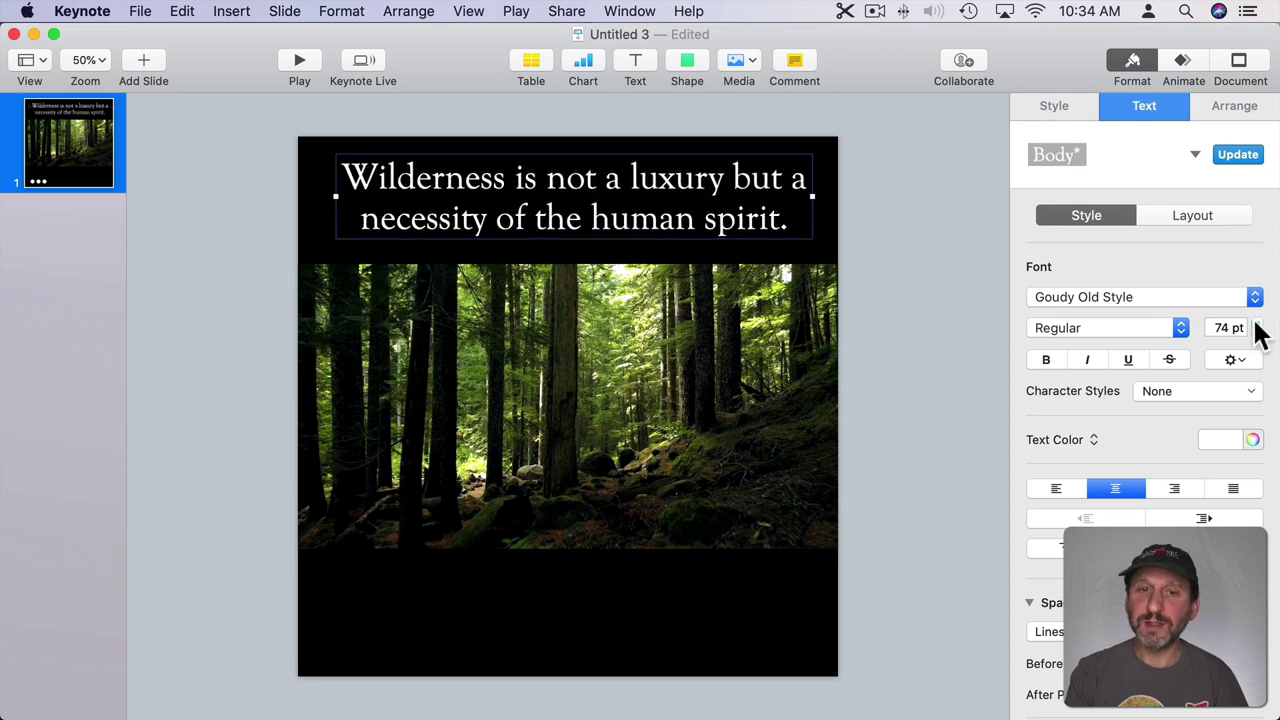
Add the italic attribution "– Edward Abbey" below the quote's right end and position both texts above the video
{"action": "left_click", "coordinate": [725, 121]}
{"action": "left_click_drag", "start_coordinate": [654, 194], "coordinate": [657, 205]}
{"action": "left_click_drag", "start_coordinate": [745, 250], "coordinate": [745, 242]}
{"action": "left_click", "coordinate": [950, 280]}
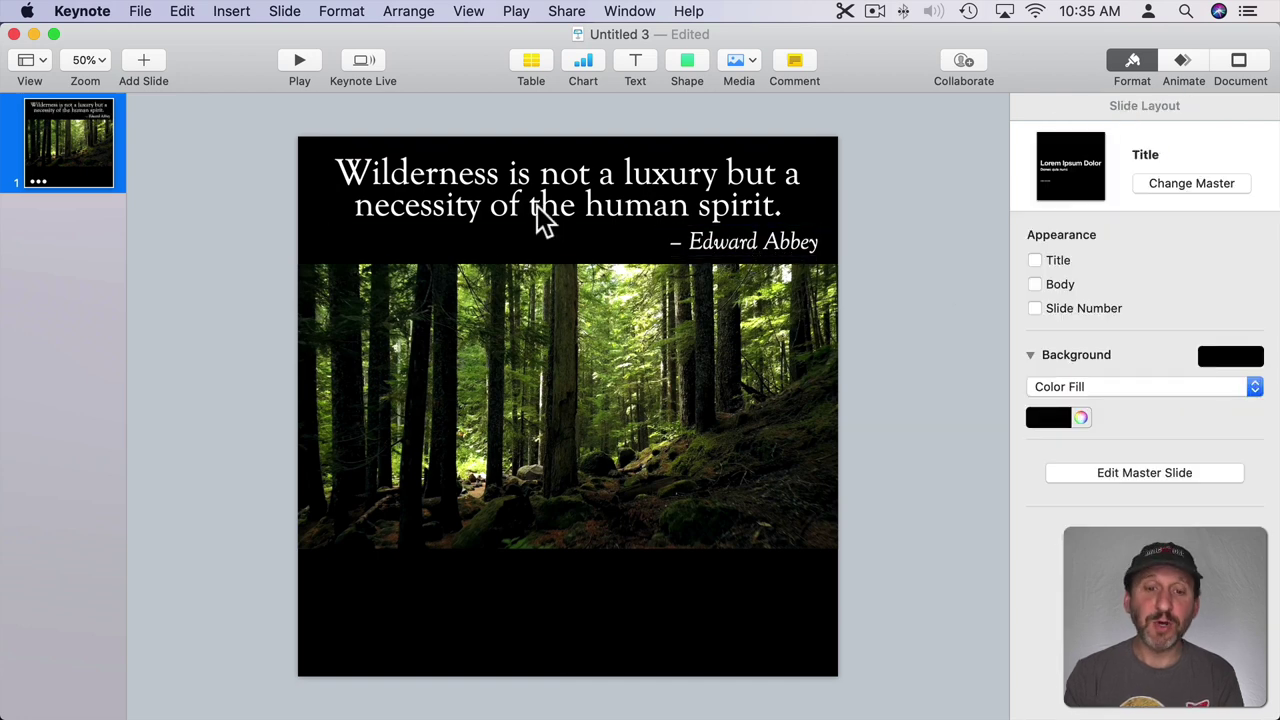
Duplicate the quote text into the black area below the video and change it to "example.com"
{"action": "left_click_drag", "start_coordinate": [534, 222], "coordinate": [502, 604]}
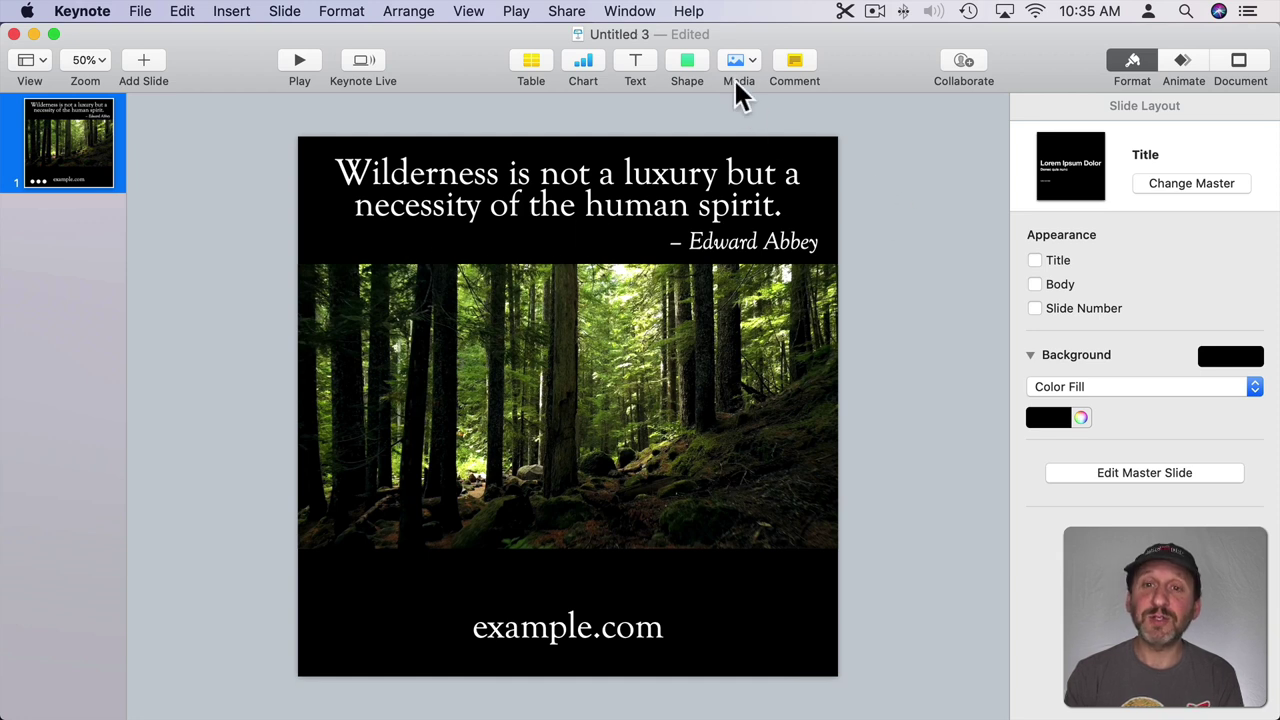
Add the leafy tree shape from the Nature category, enlarged beside "example.com" in the slide's lower-right corner, and give it the green style
{"action": "left_click", "coordinate": [686, 60]}
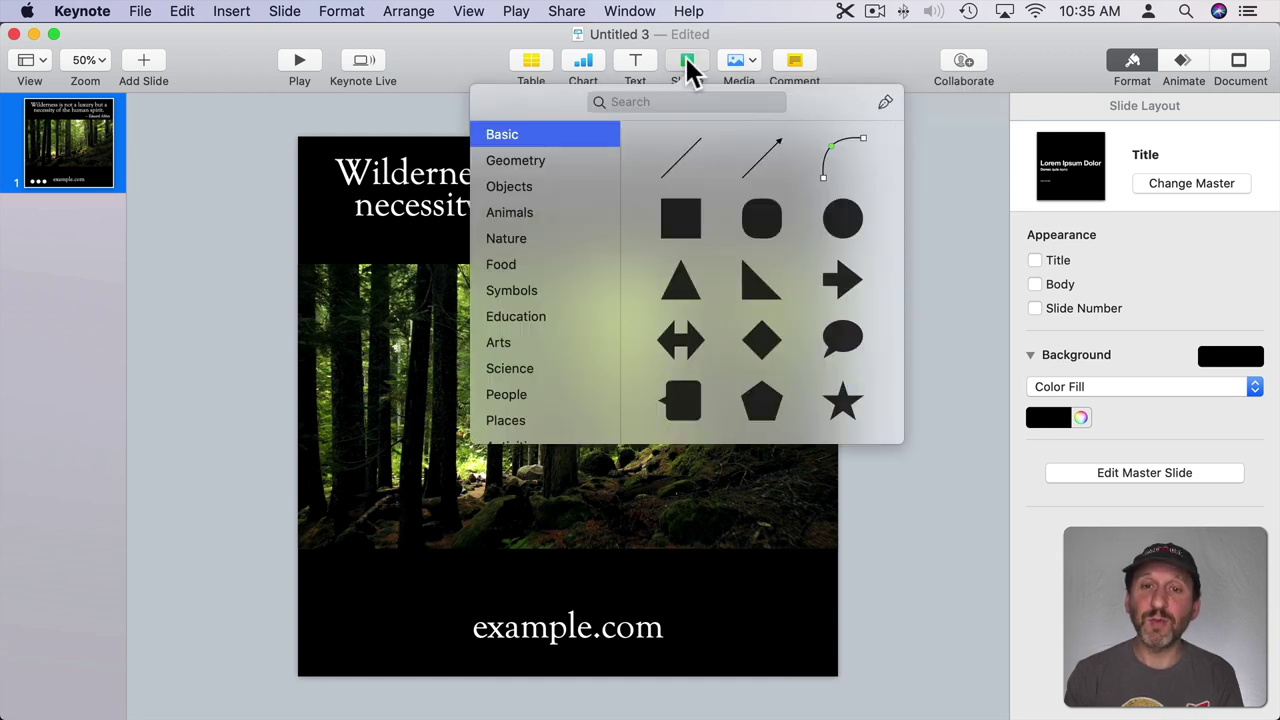
{"action": "left_click", "coordinate": [528, 240]}
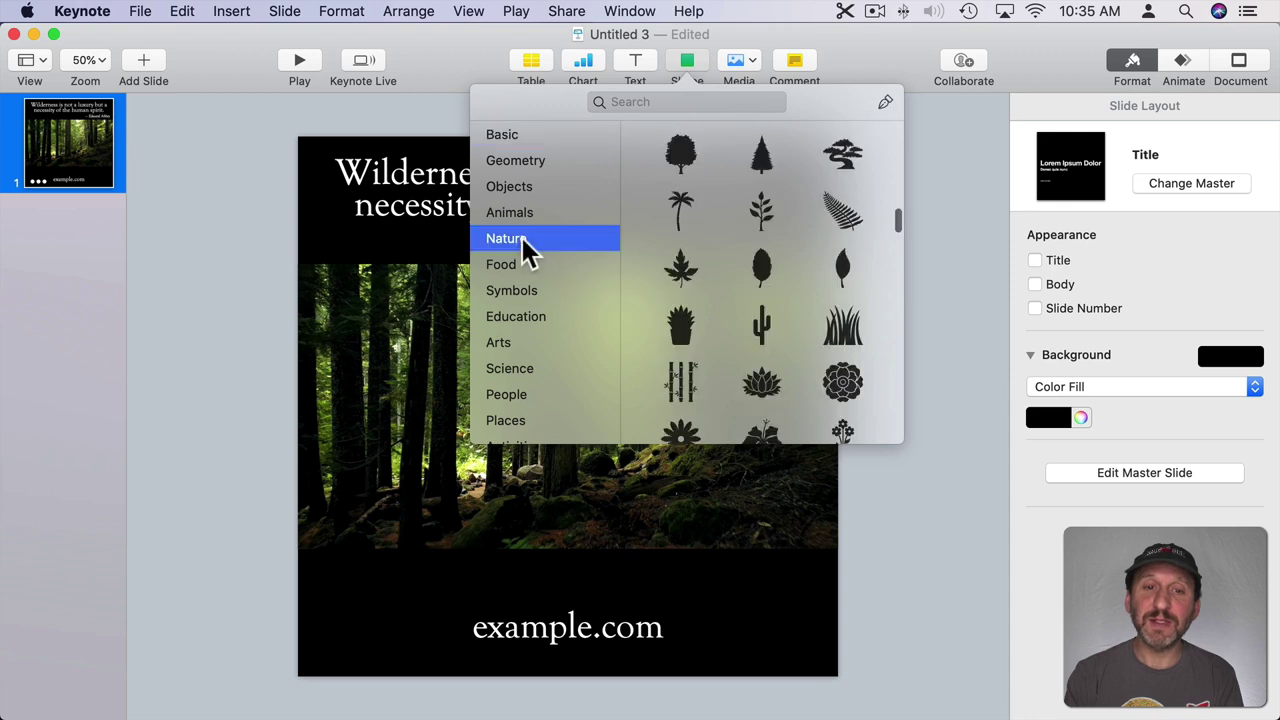
{"action": "left_click", "coordinate": [691, 148]}
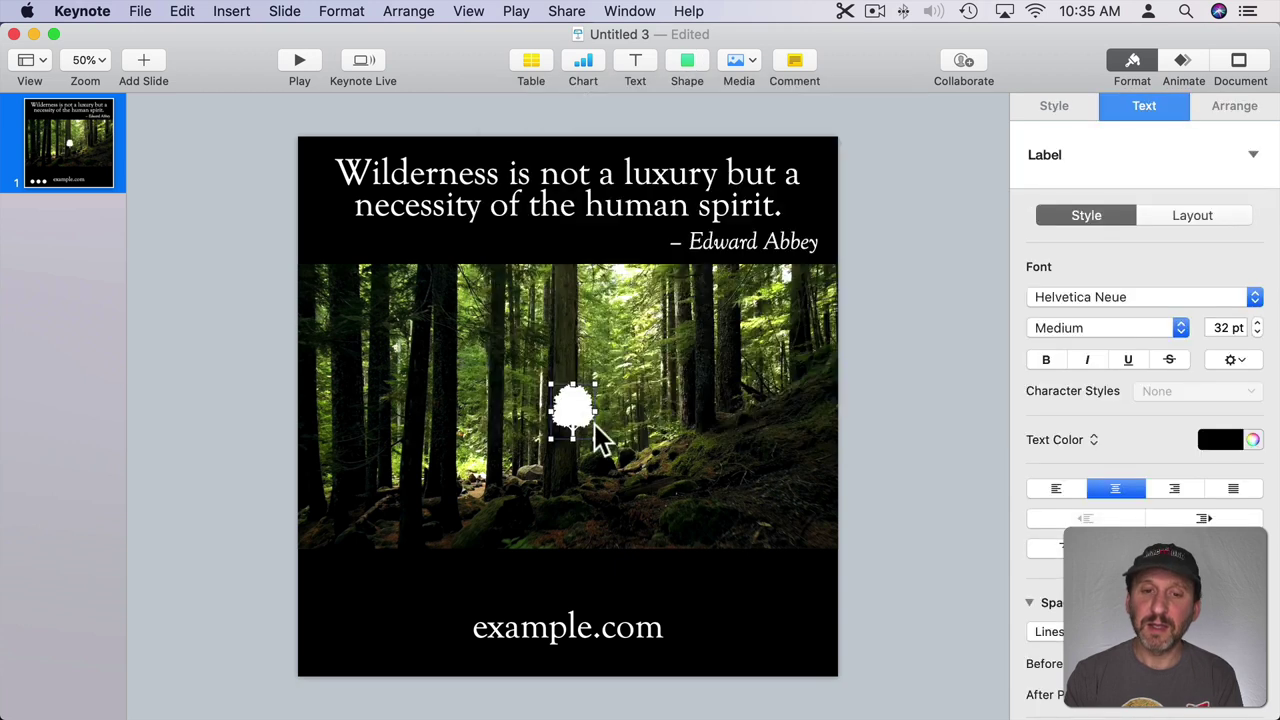
{"action": "left_click_drag", "start_coordinate": [594, 424], "coordinate": [751, 561]}
{"action": "left_click_drag", "start_coordinate": [795, 620], "coordinate": [787, 625]}
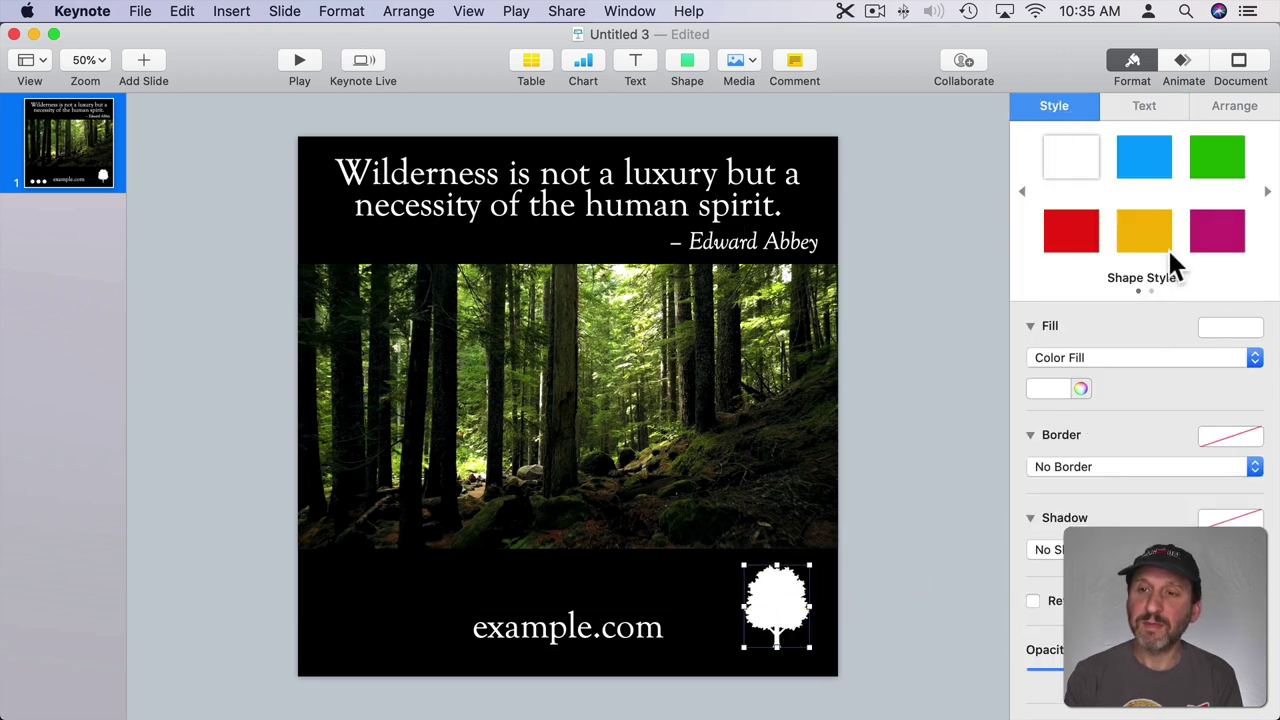
{"action": "left_click", "coordinate": [1210, 156]}
{"action": "left_click", "coordinate": [507, 565]}
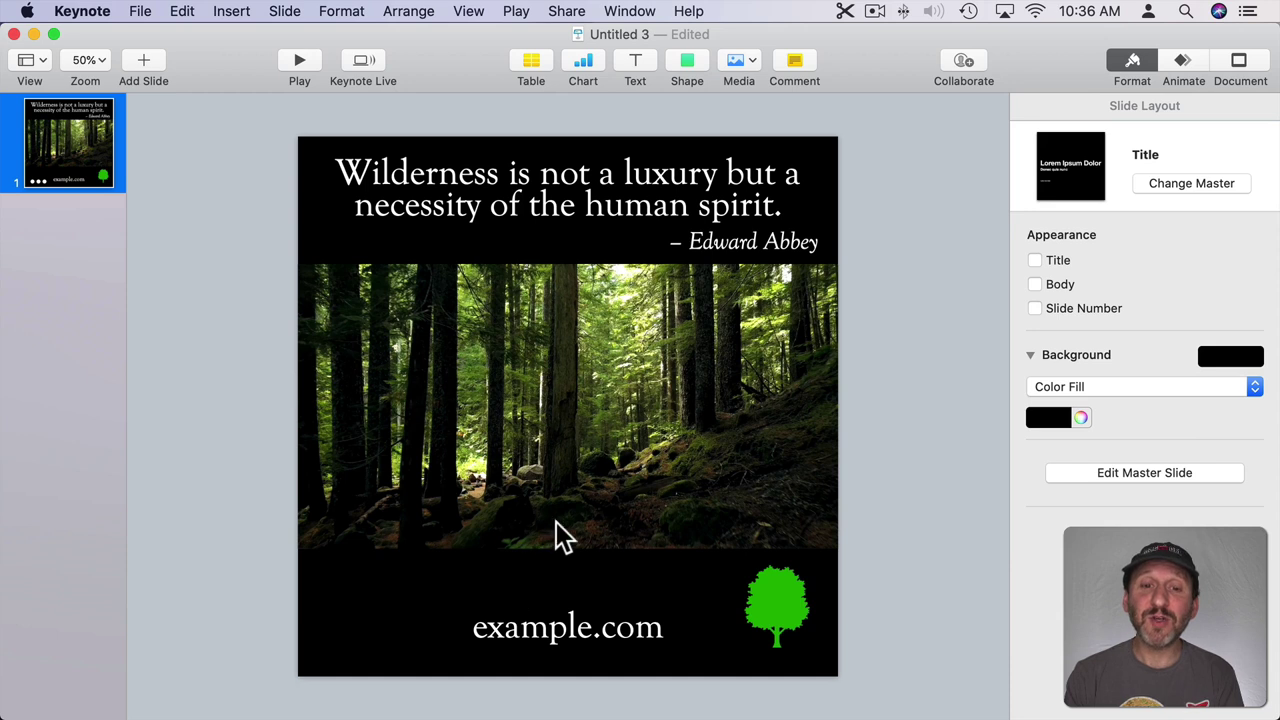
Add the double S-curve shape from the Ornaments category, enlarge it and center it over the video's lower edge above "example.com"
{"action": "left_click", "coordinate": [686, 60]}
{"action": "scroll", "coordinate": [532, 376], "scroll_direction": "down", "scroll_amount": 3}
{"action": "left_click", "coordinate": [516, 409]}
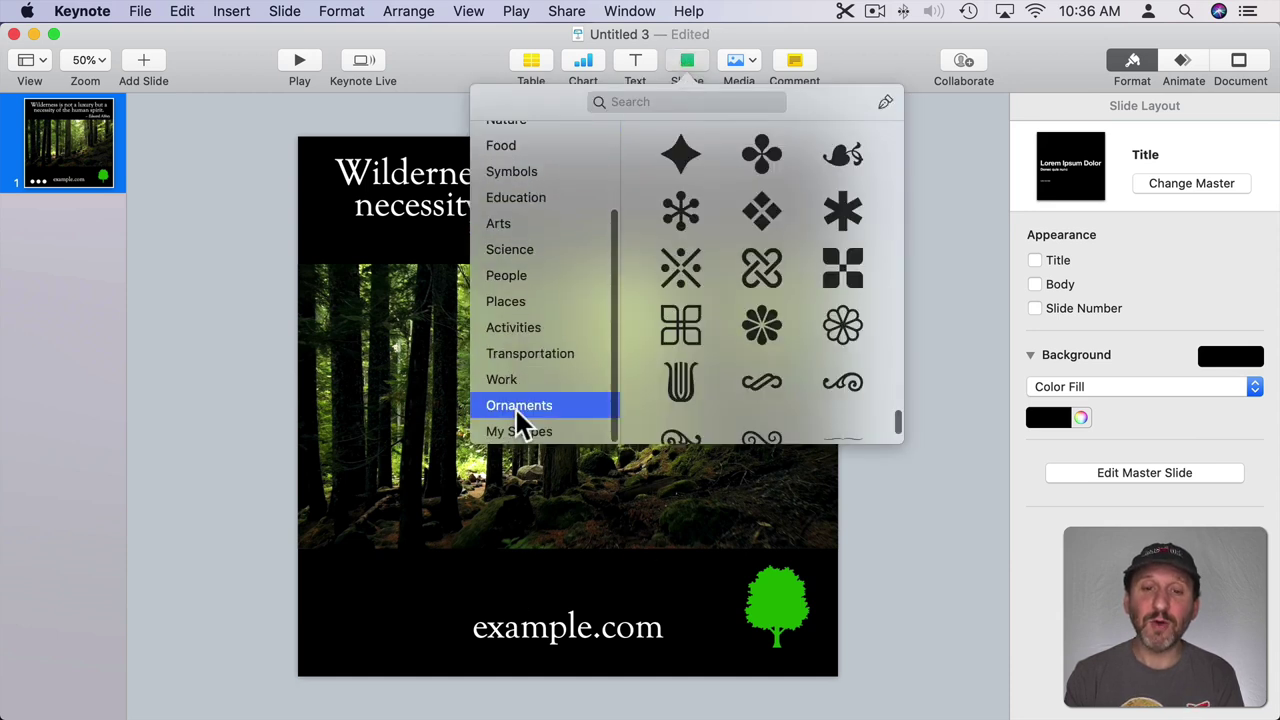
{"action": "left_click", "coordinate": [762, 382]}
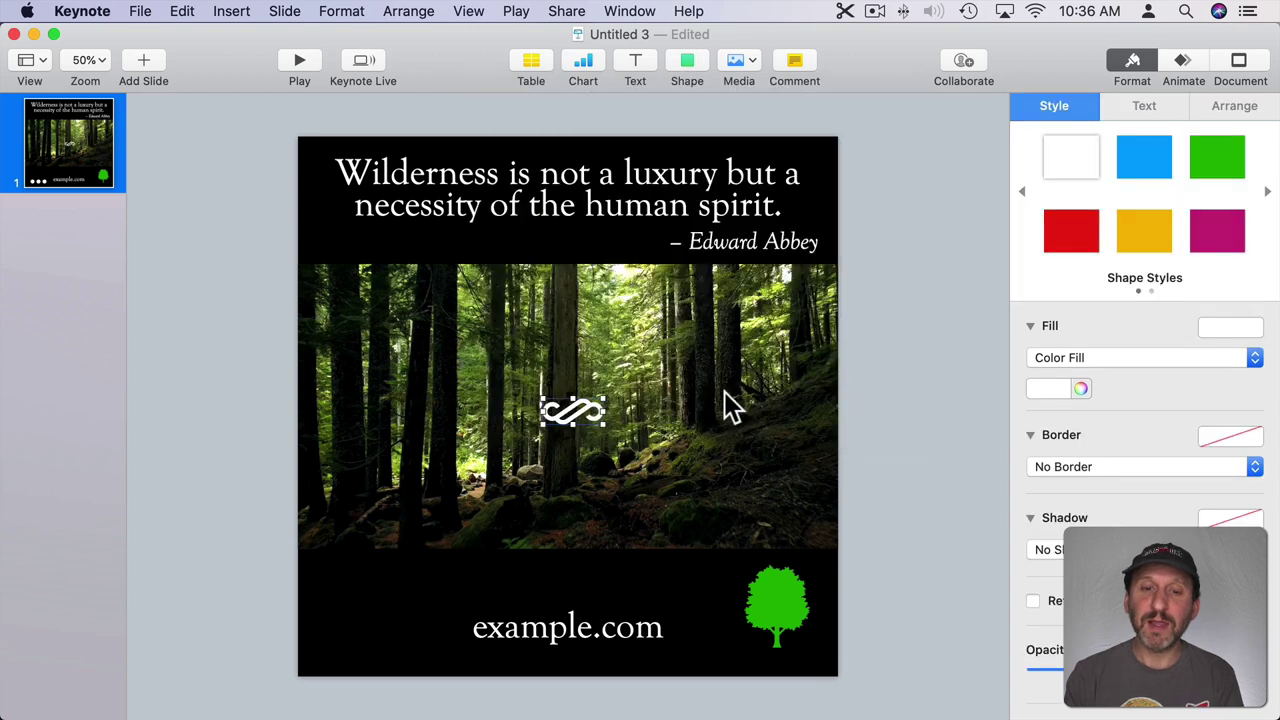
{"action": "left_click_drag", "start_coordinate": [588, 425], "coordinate": [694, 551]}
{"action": "left_click_drag", "start_coordinate": [594, 565], "coordinate": [548, 565]}
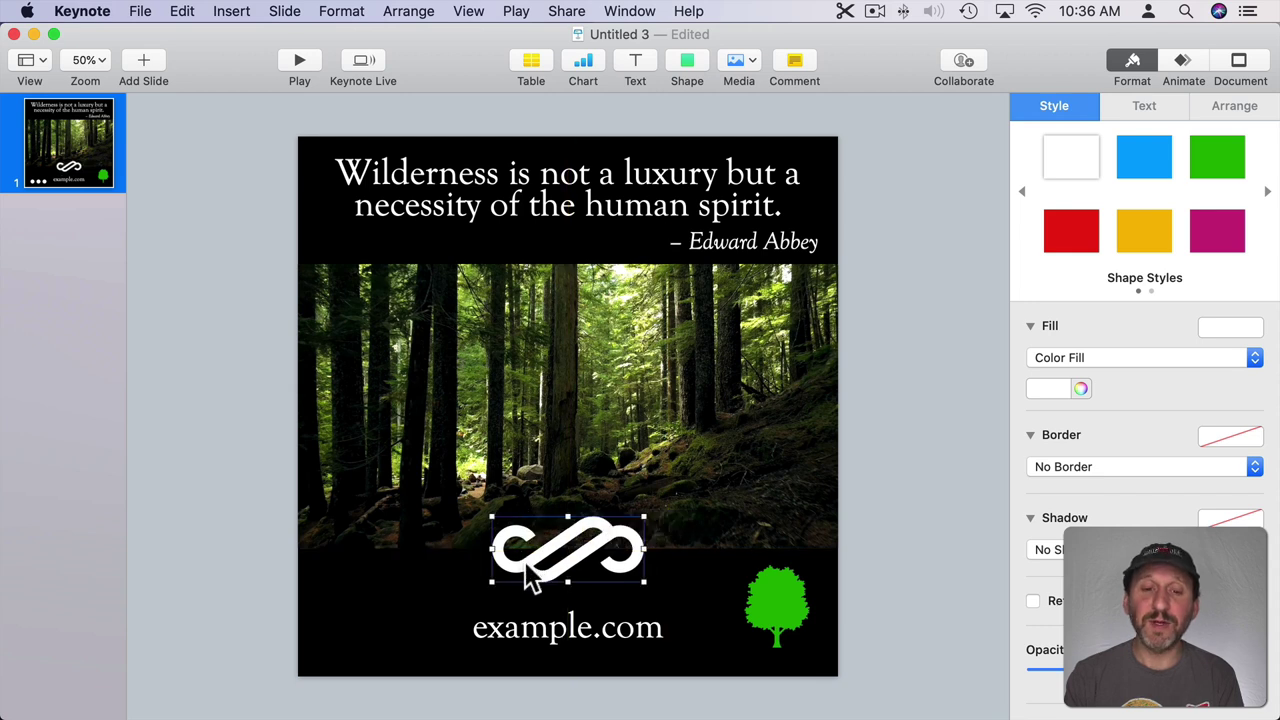
Fill the ornament with a dark green sampled from the forest video using the eyedropper
{"action": "left_click", "coordinate": [1082, 388]}
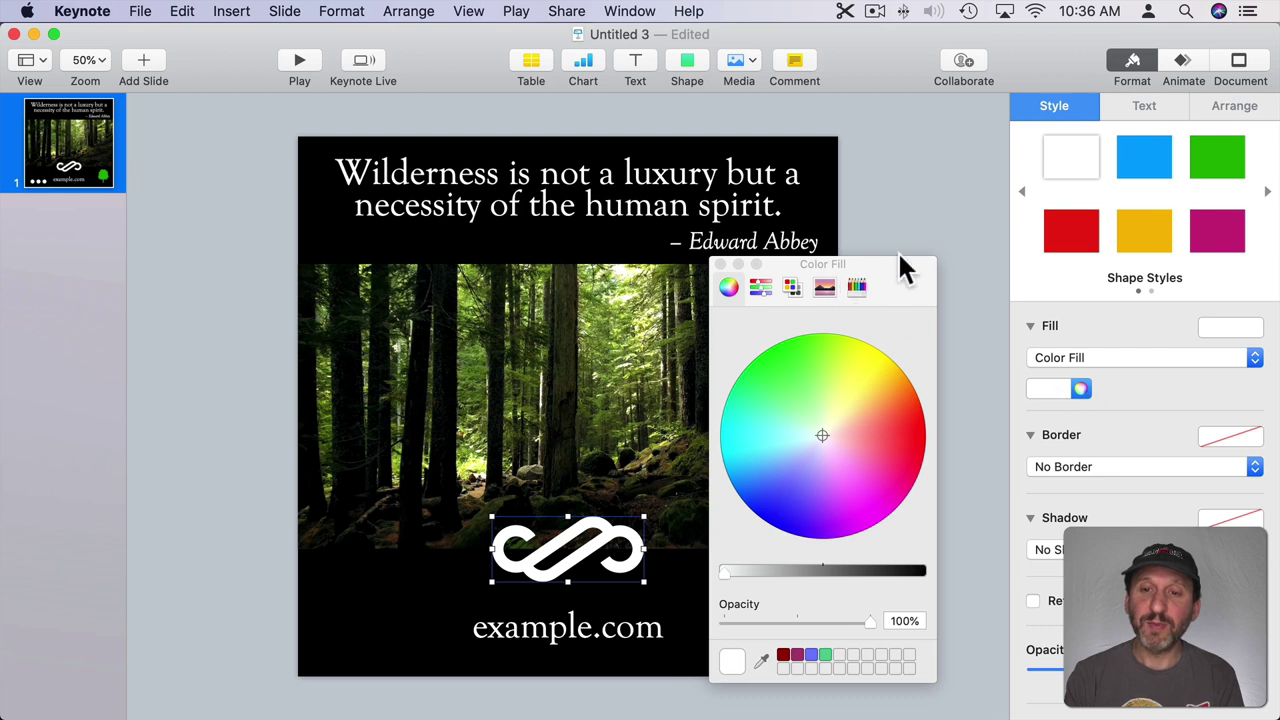
{"action": "left_click_drag", "start_coordinate": [906, 264], "coordinate": [944, 152]}
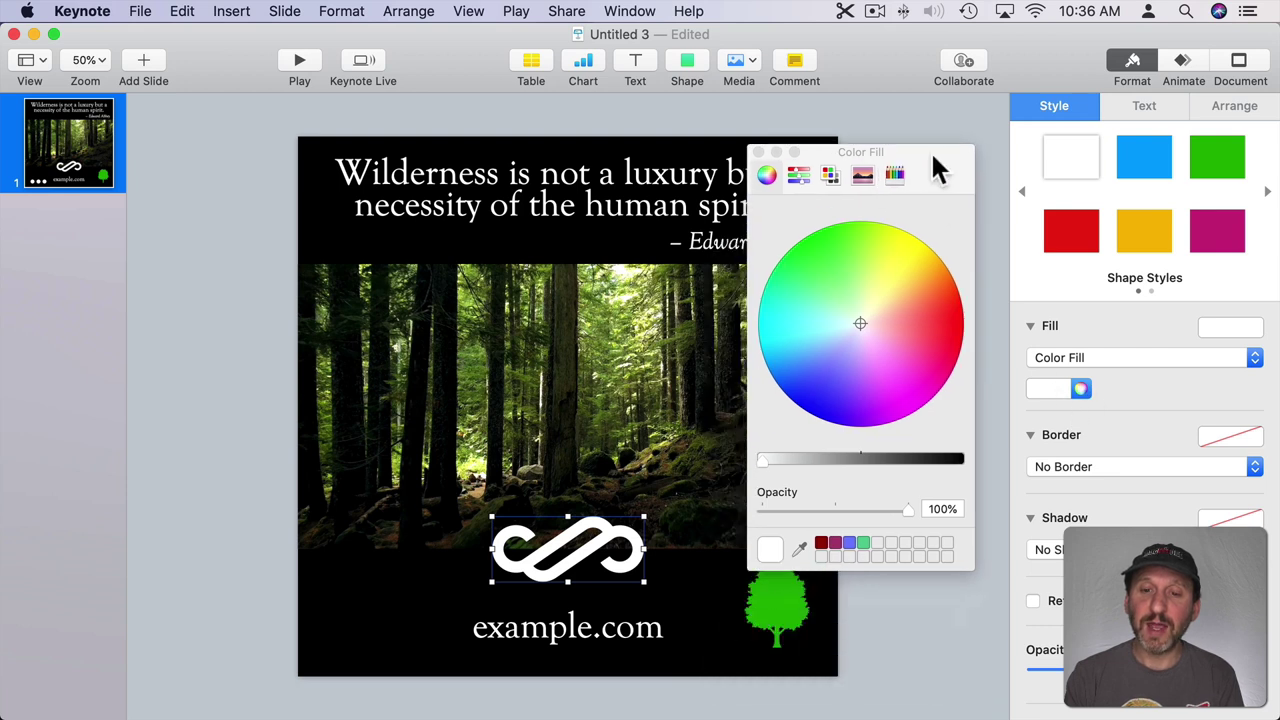
{"action": "left_click", "coordinate": [800, 548]}
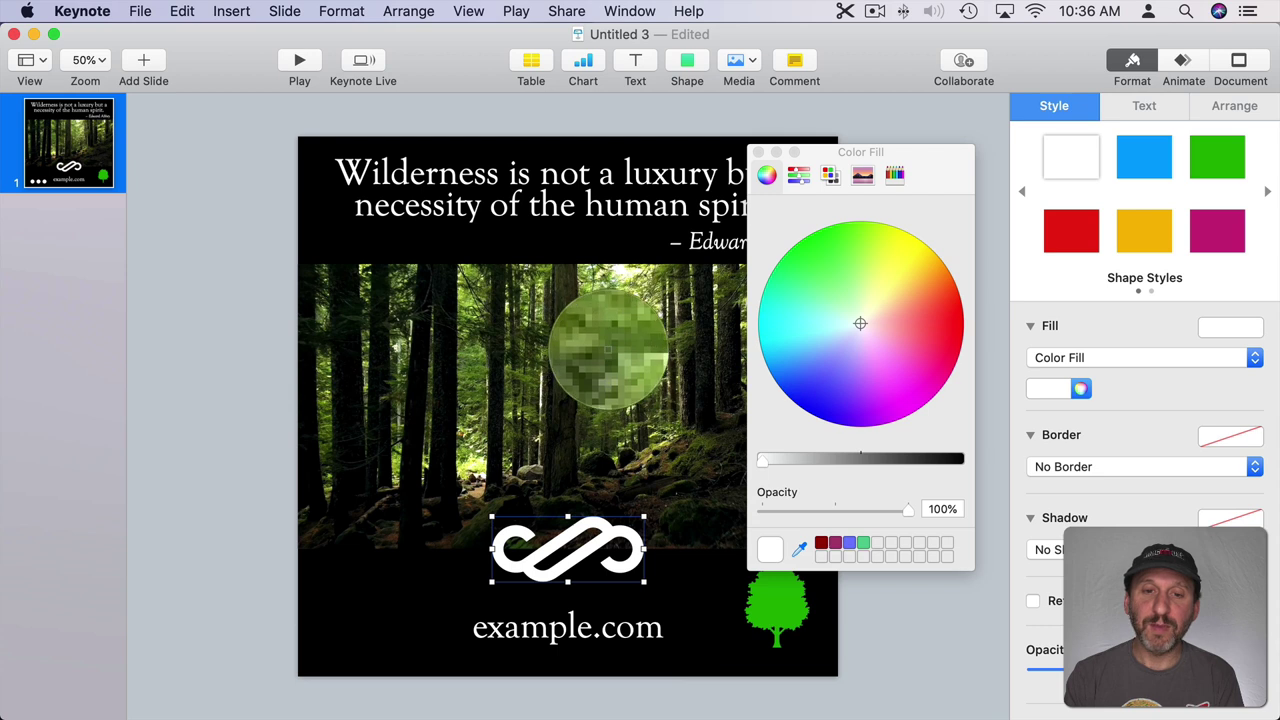
{"action": "left_click", "coordinate": [609, 349]}
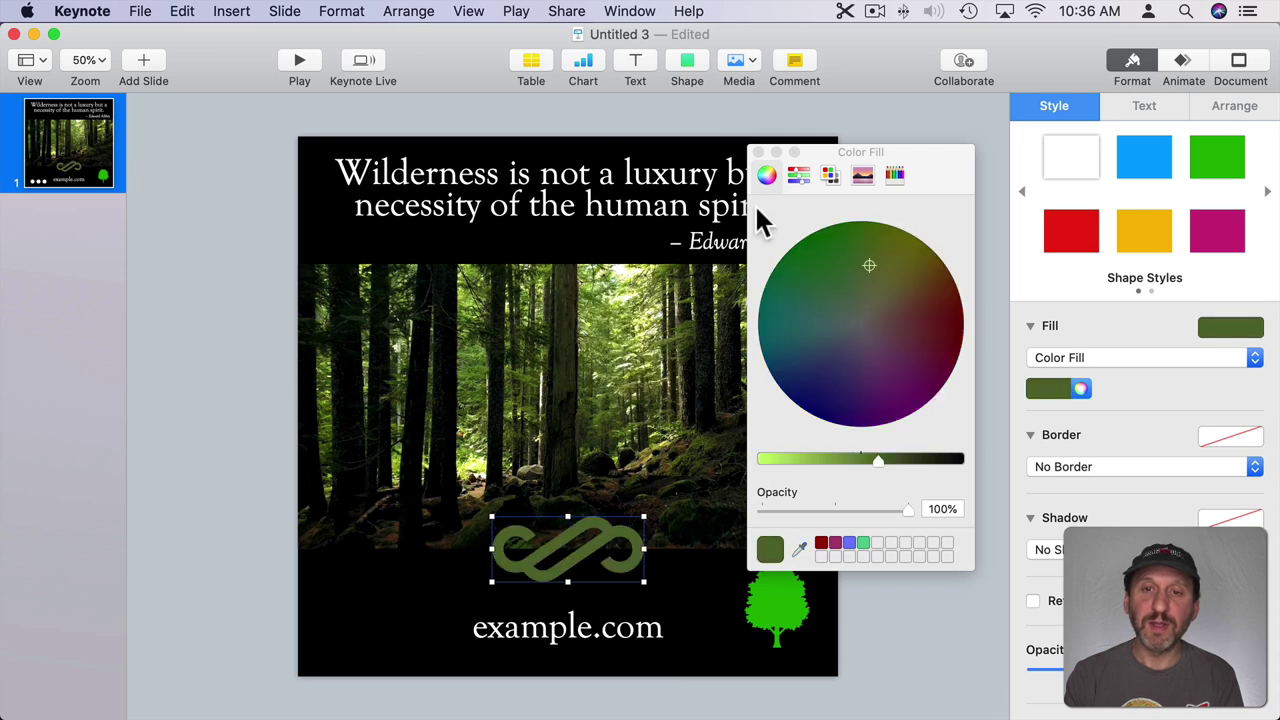
{"action": "left_click", "coordinate": [758, 152]}
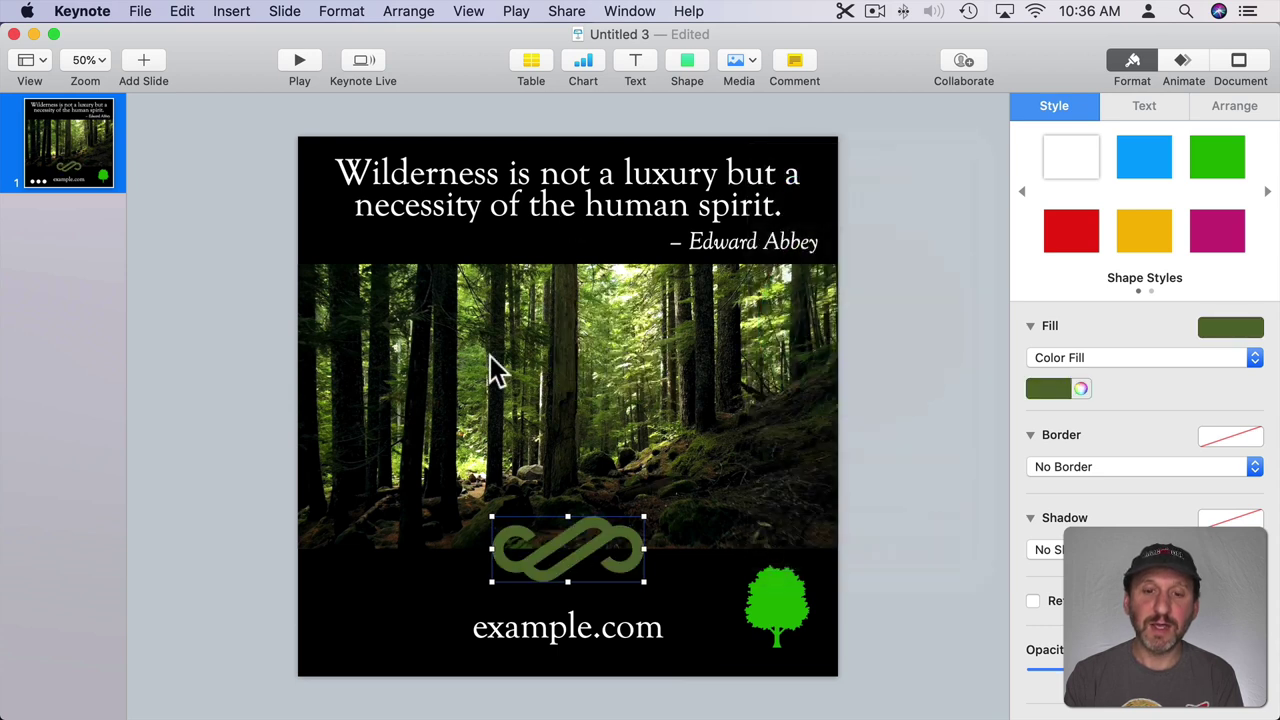
{"action": "left_click", "coordinate": [404, 572]}
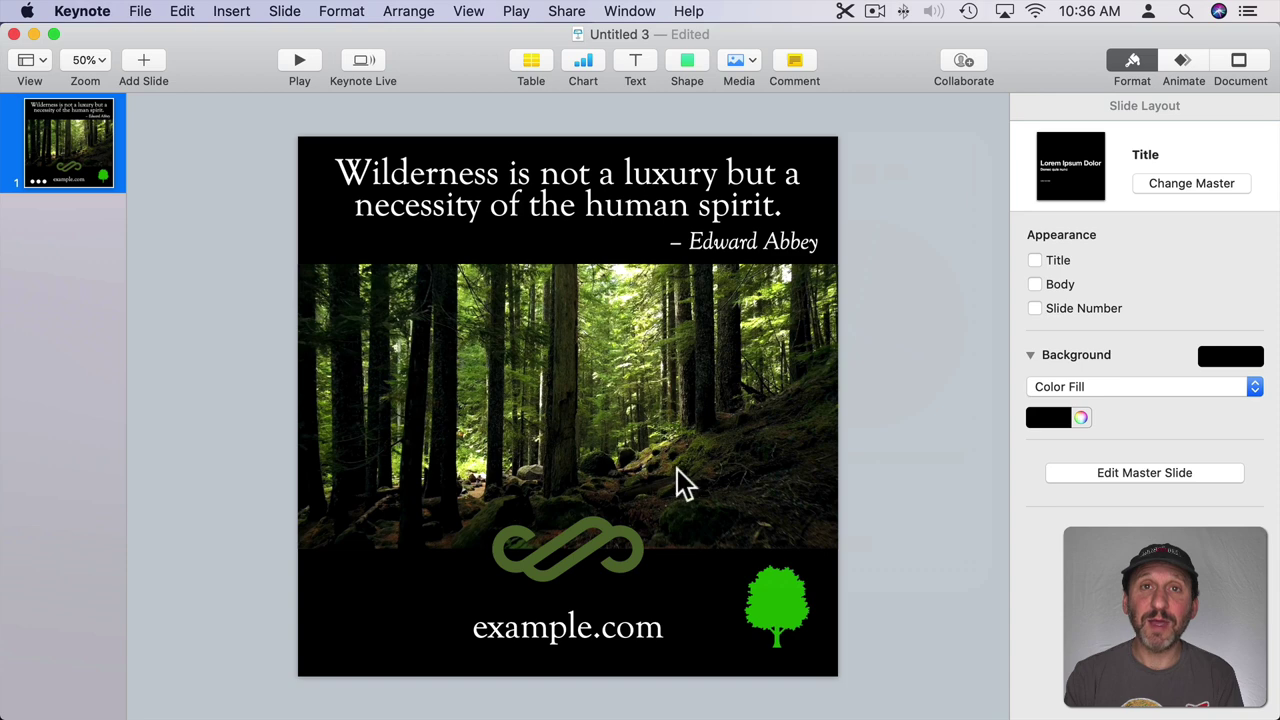
{"action": "left_click", "coordinate": [511, 389]}
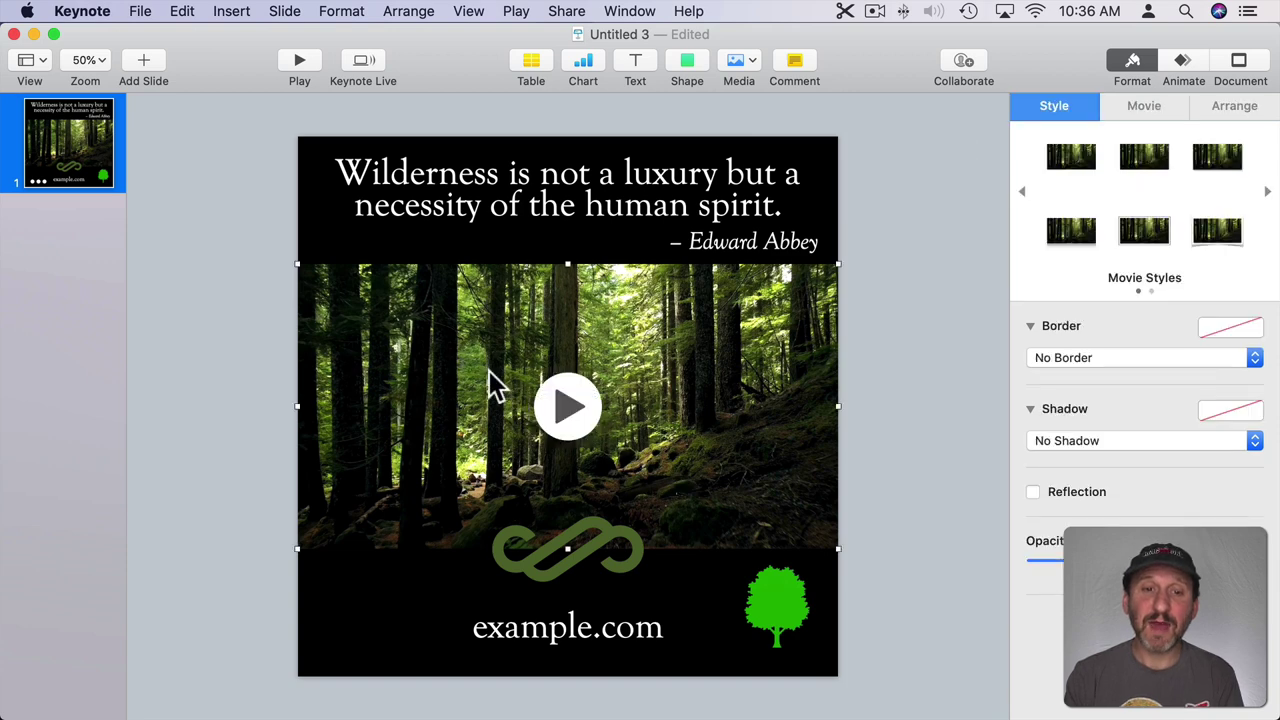
{"action": "mouse_move", "coordinate": [506, 381]}
{"action": "left_mouse_down"}
{"action": "mouse_move", "coordinate": [502, 244]}
{"action": "mouse_move", "coordinate": [509, 519]}
{"action": "mouse_move", "coordinate": [503, 387]}
{"action": "left_mouse_up"}
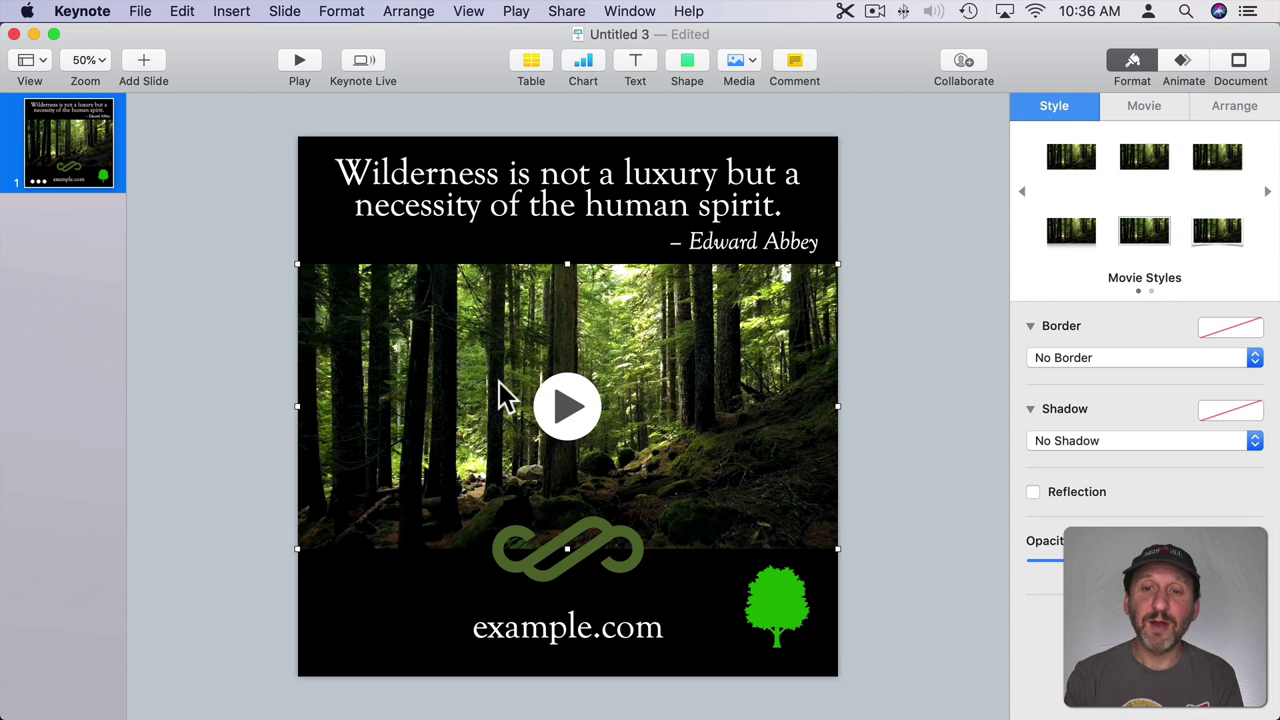
{"action": "left_click", "coordinate": [498, 378], "text": "super"}
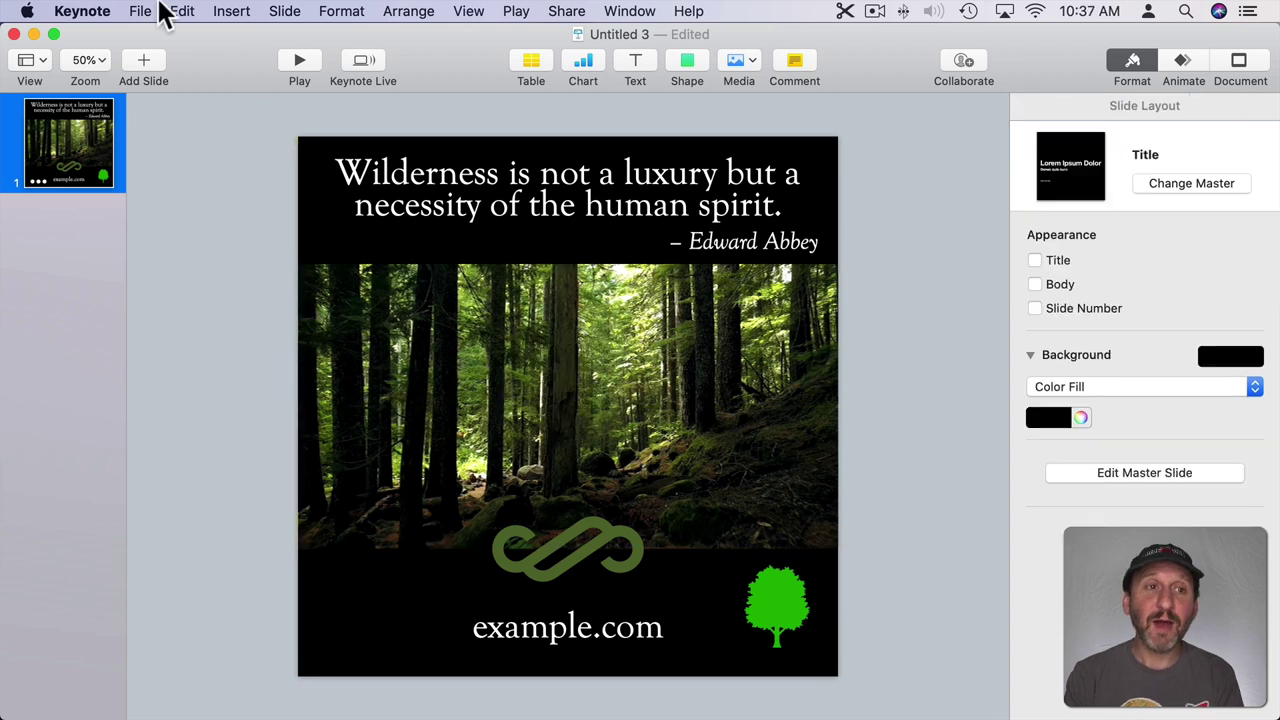
Export the presentation as a 1080p movie with 0 seconds before the next slide, saved to the Desktop as Untitled 3.m4v
{"action": "left_click", "coordinate": [139, 11]}
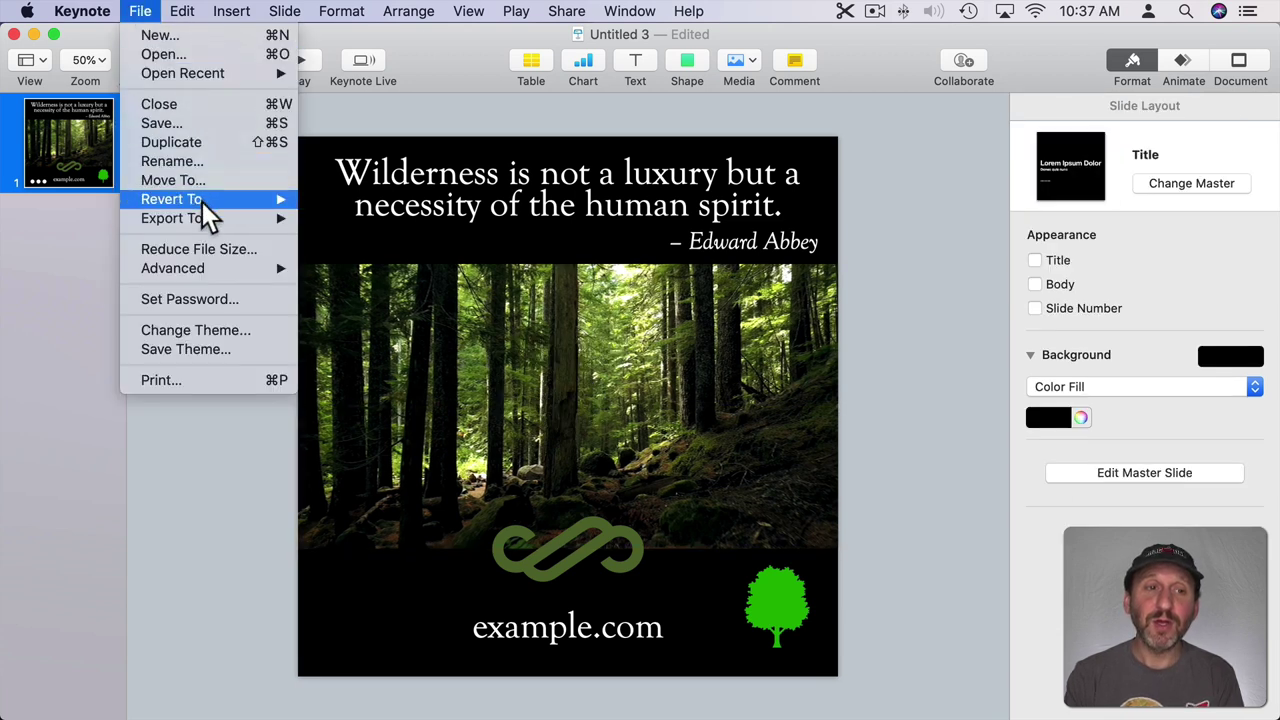
{"action": "mouse_move", "coordinate": [201, 214]}
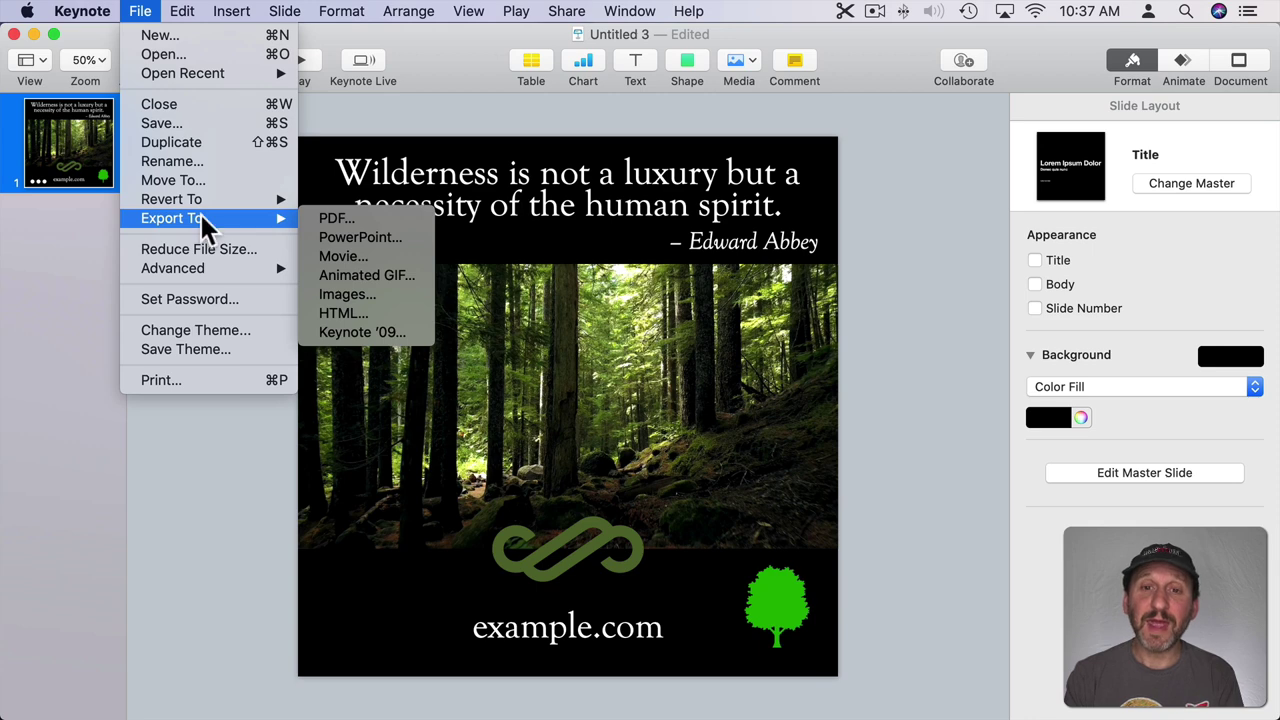
{"action": "left_click", "coordinate": [320, 257]}
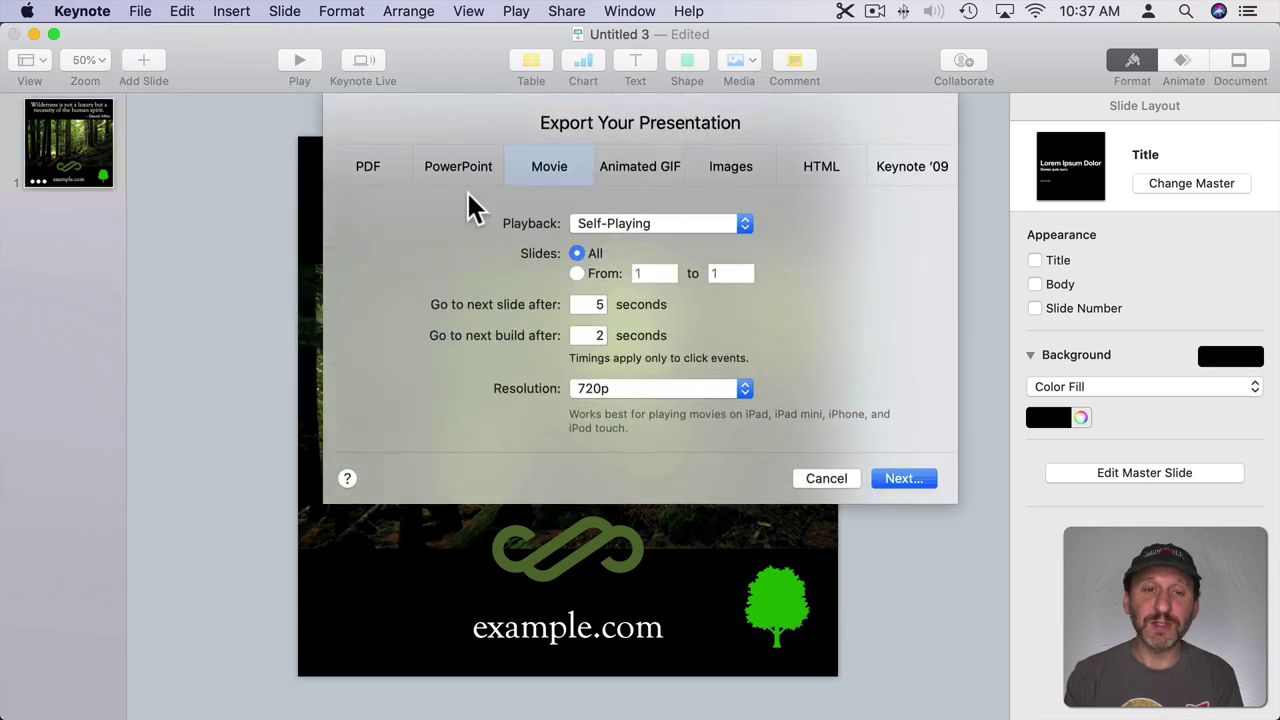
{"action": "double_click", "coordinate": [598, 304]}
{"action": "type", "text": "0"}
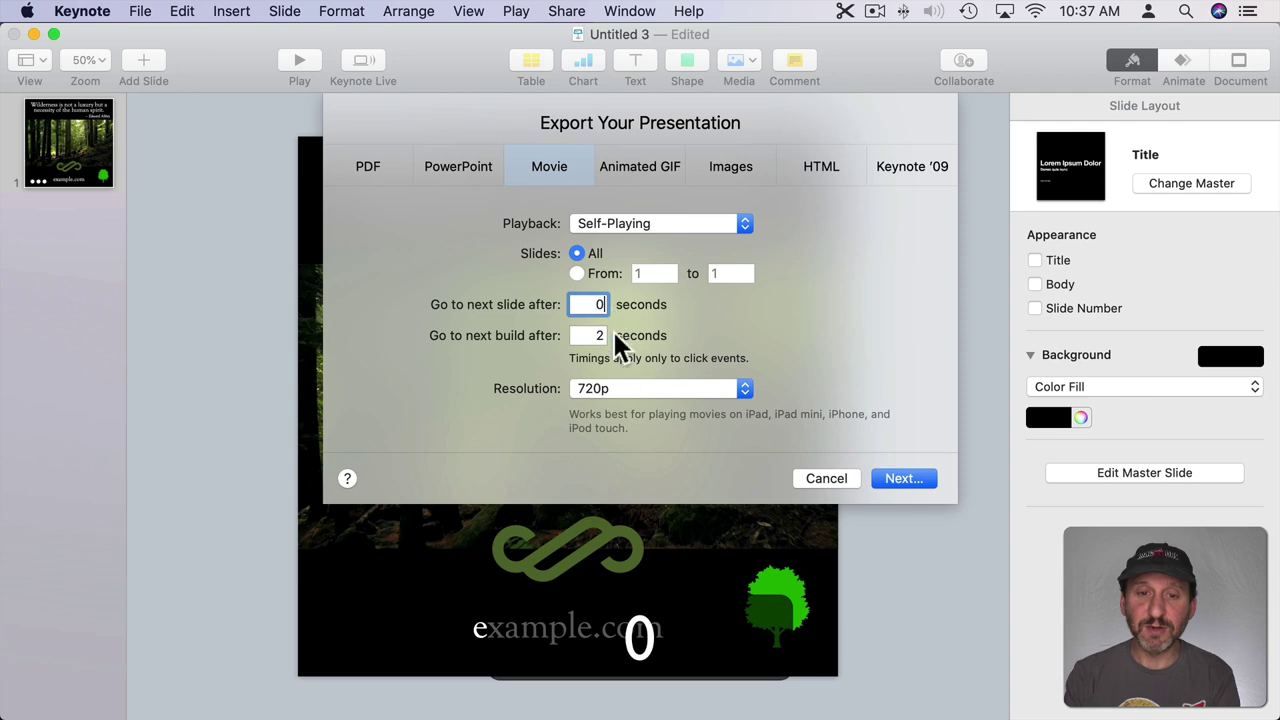
{"action": "left_click", "coordinate": [617, 389]}
{"action": "left_click", "coordinate": [616, 405]}
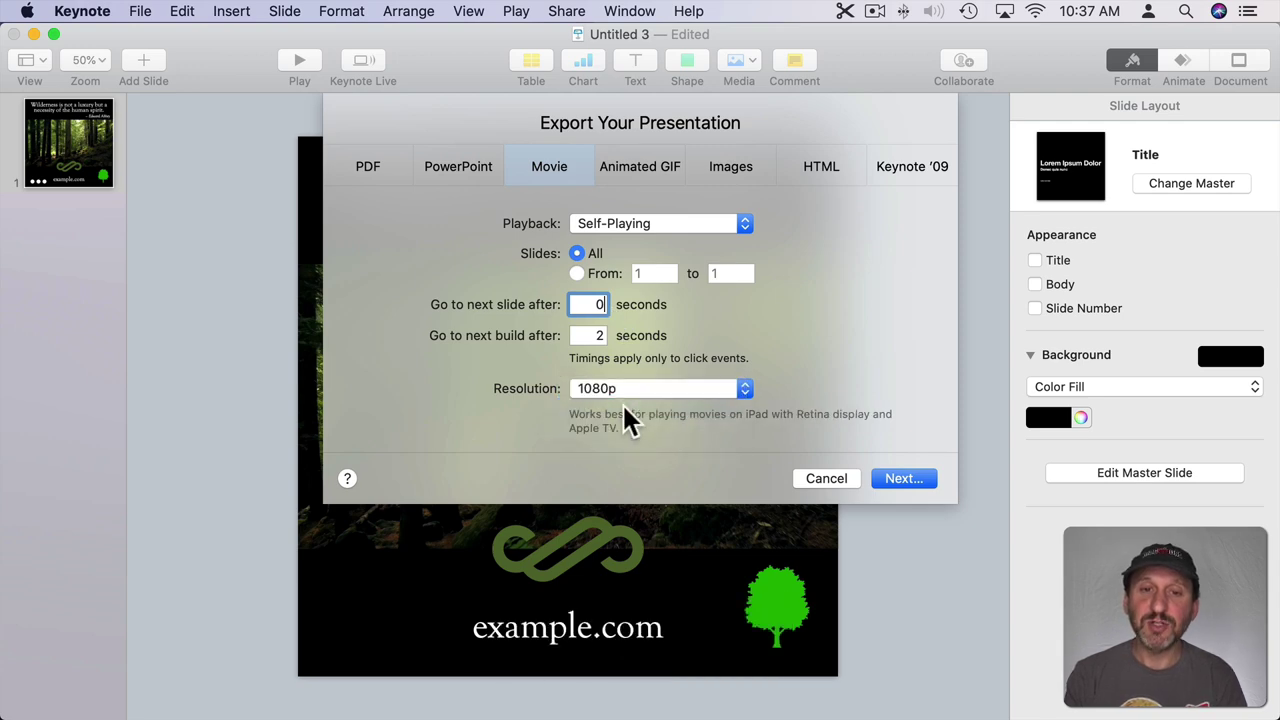
{"action": "left_click", "coordinate": [886, 478]}
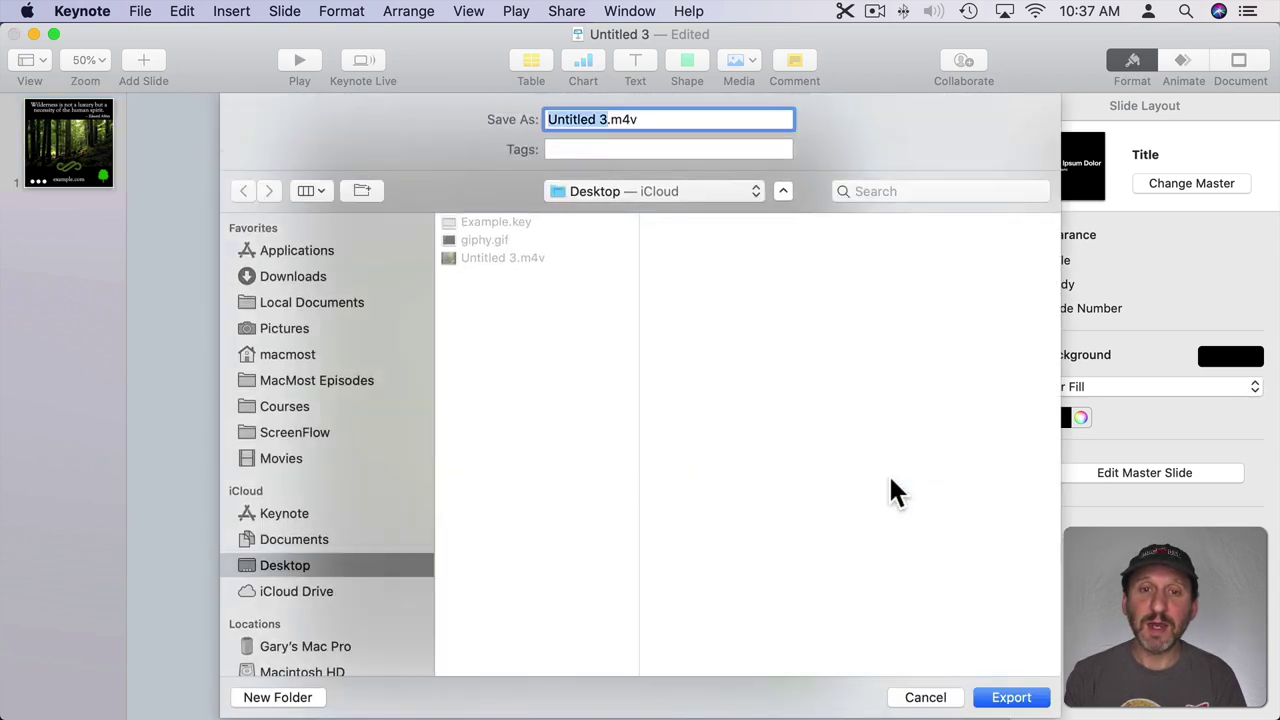
{"action": "left_click", "coordinate": [1008, 697]}
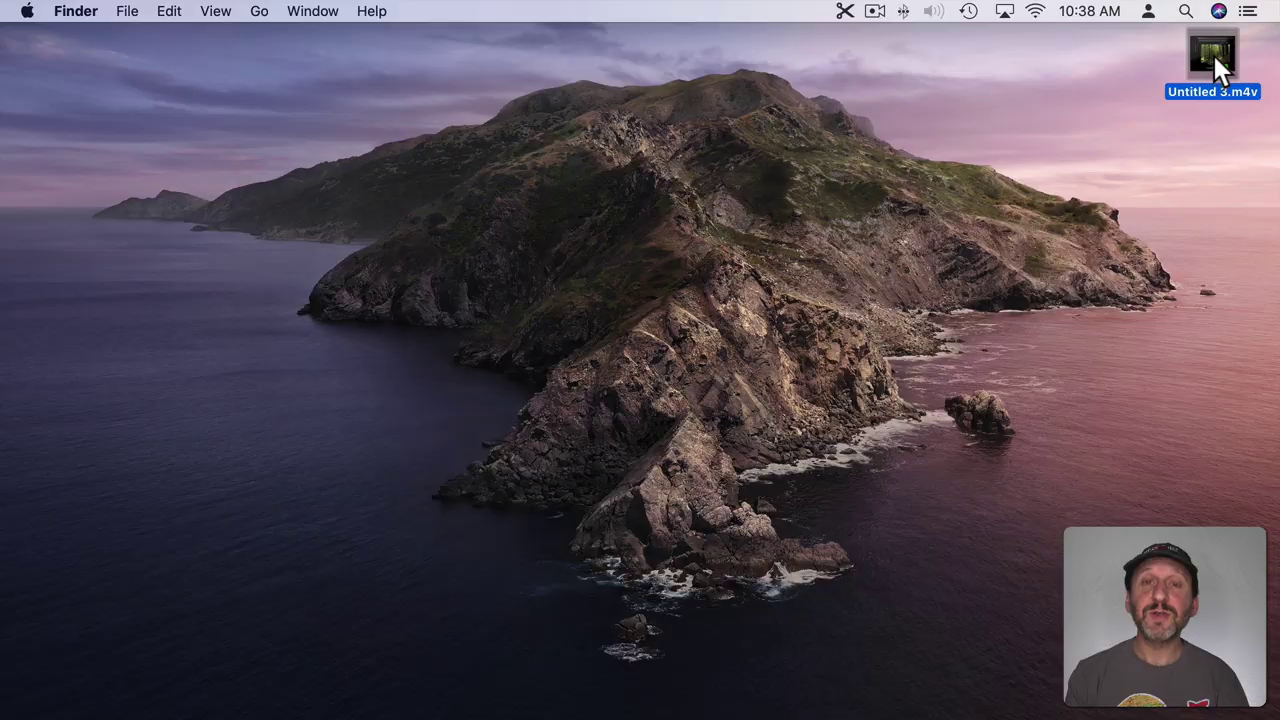
Open the exported Untitled 3.m4v from the desktop in QuickTime Player and play it to review the result
{"action": "double_click", "coordinate": [1214, 56]}
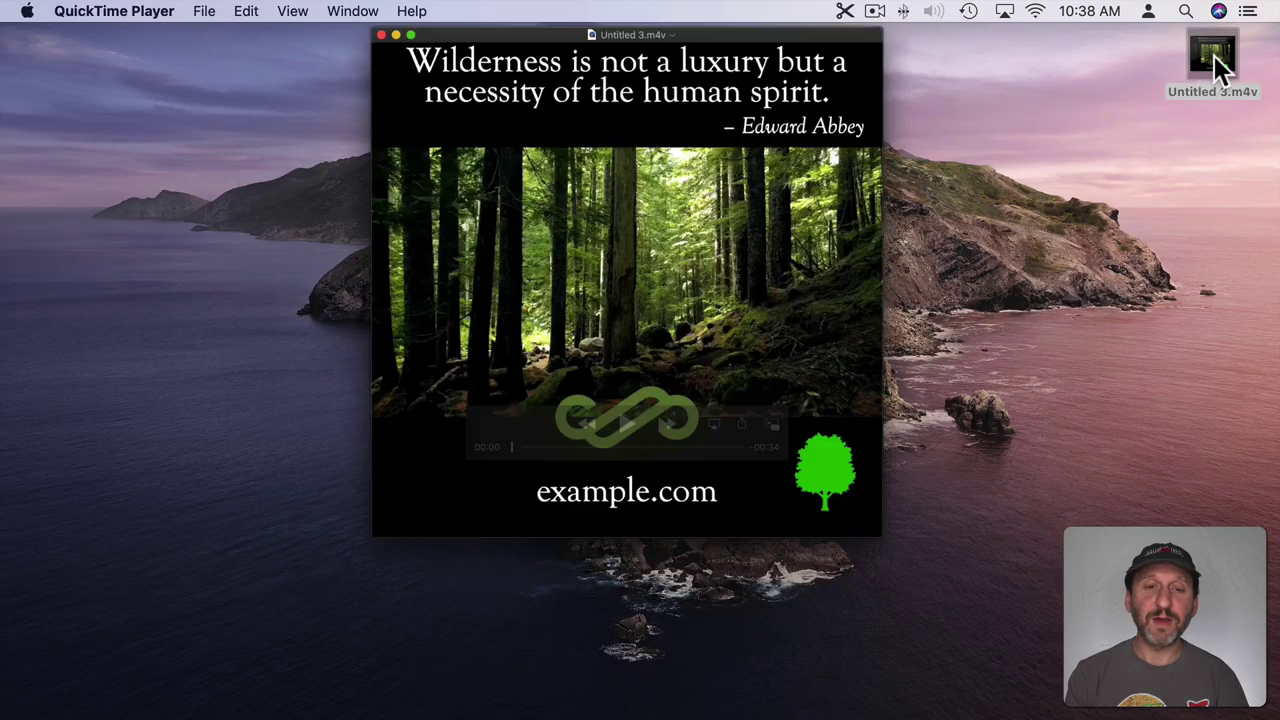
{"action": "left_click", "coordinate": [400, 568]}
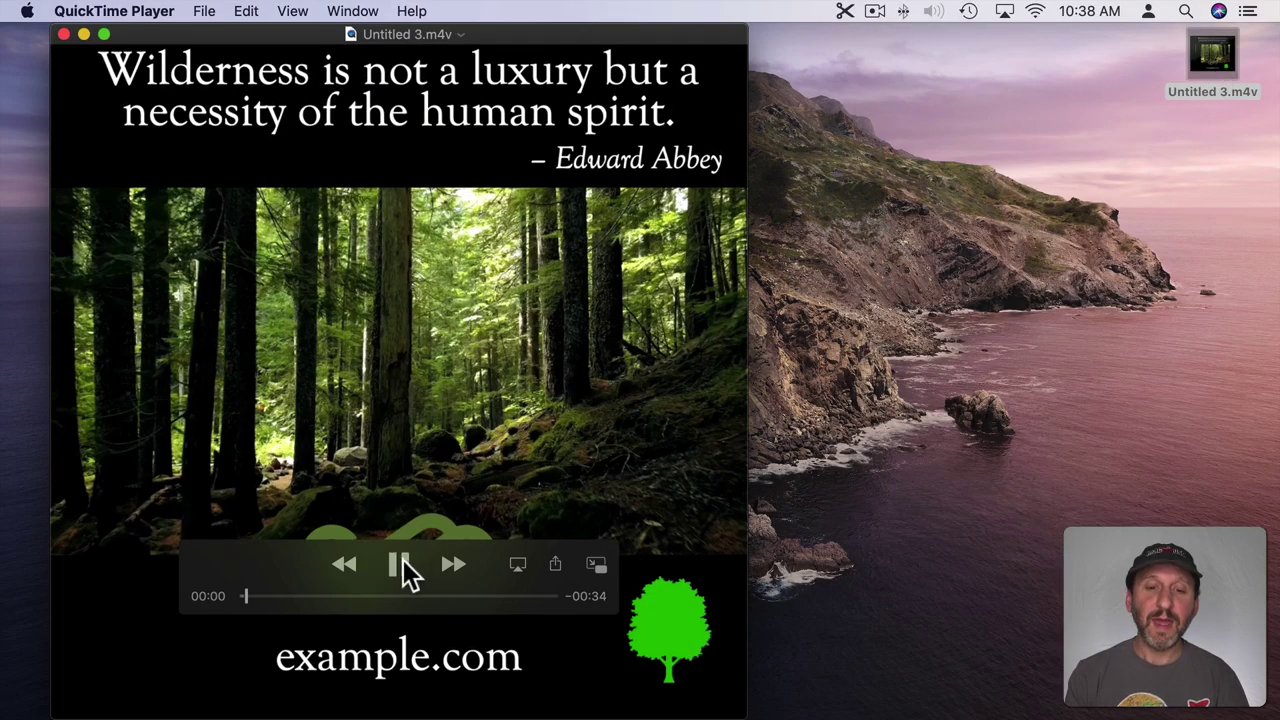